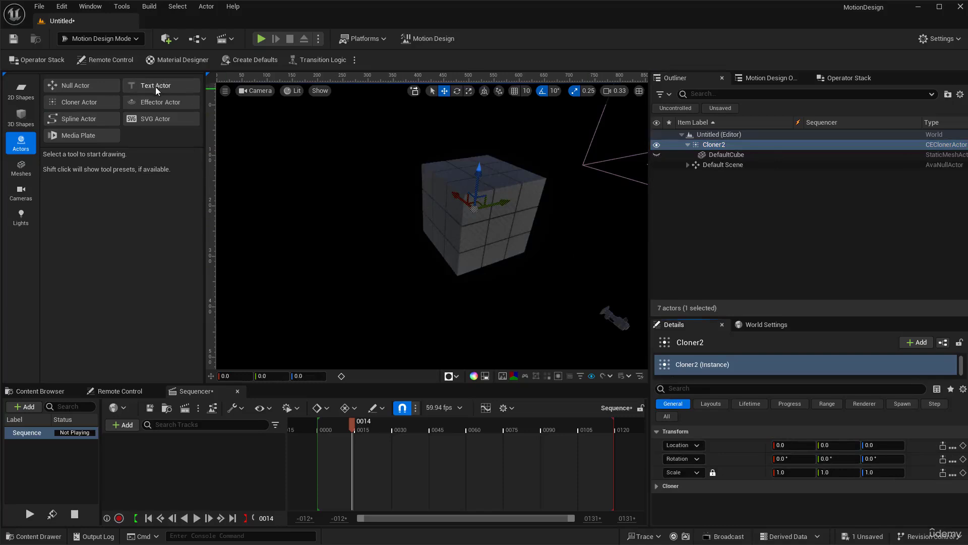
Place a Text Actor in the scene and reset its location and rotation to their defaults.
{"action": "left_click", "coordinate": [154, 86]}
{"action": "left_click", "coordinate": [376, 287]}
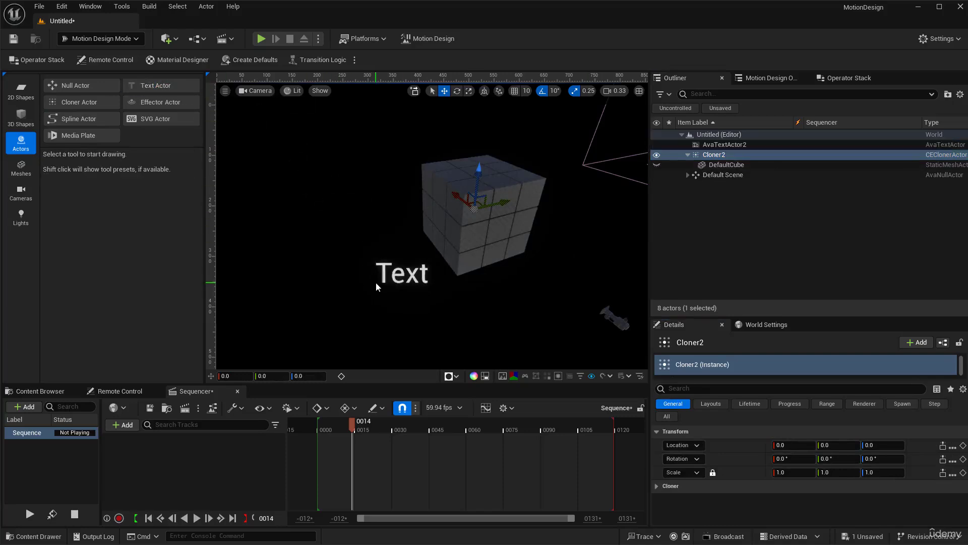
{"action": "left_click", "coordinate": [724, 144]}
{"action": "left_click", "coordinate": [932, 443]}
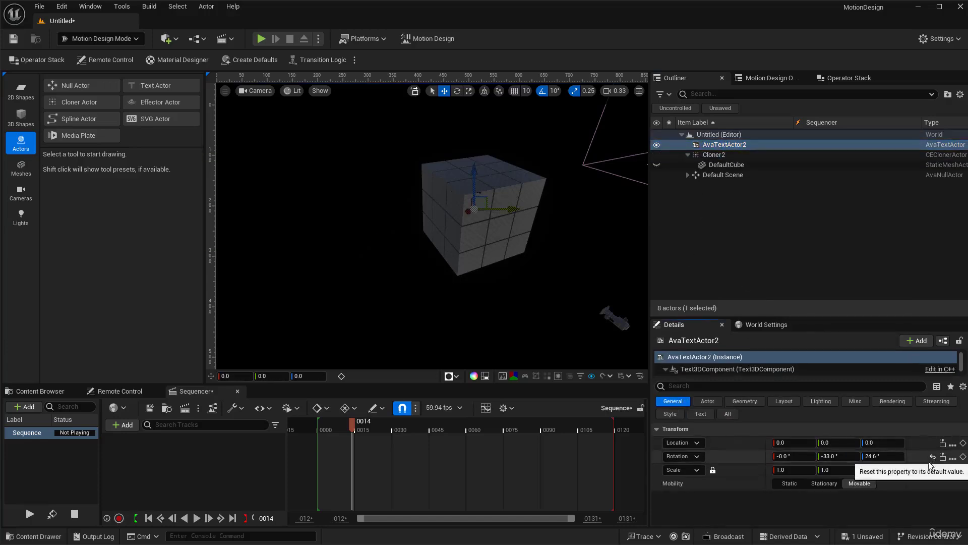
{"action": "left_click", "coordinate": [932, 457]}
Hide the Cloner2 actor so the new text can be seen on its own.
{"action": "right_click_drag", "start_coordinate": [569, 275], "coordinate": [595, 250]}
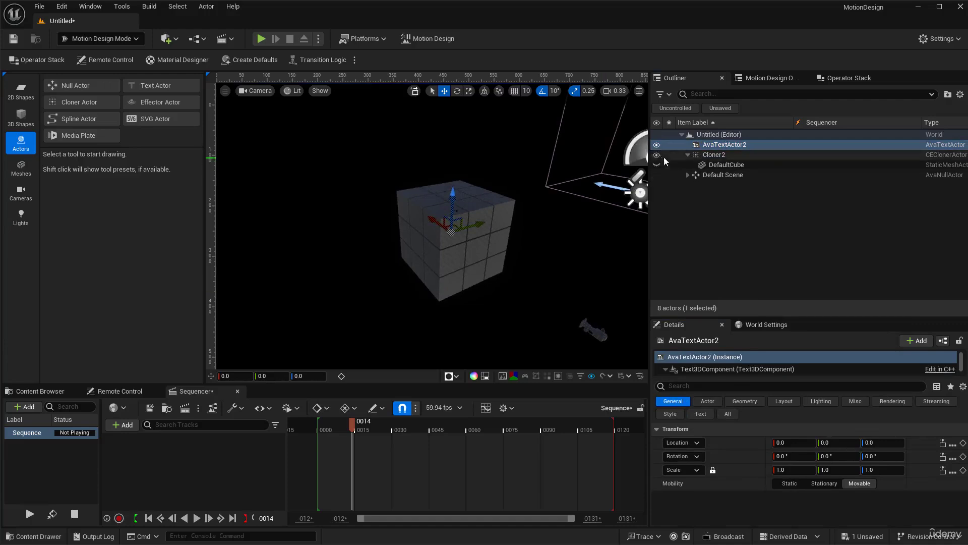
{"action": "left_click", "coordinate": [656, 155]}
{"action": "right_click_drag", "start_coordinate": [616, 282], "coordinate": [649, 302]}
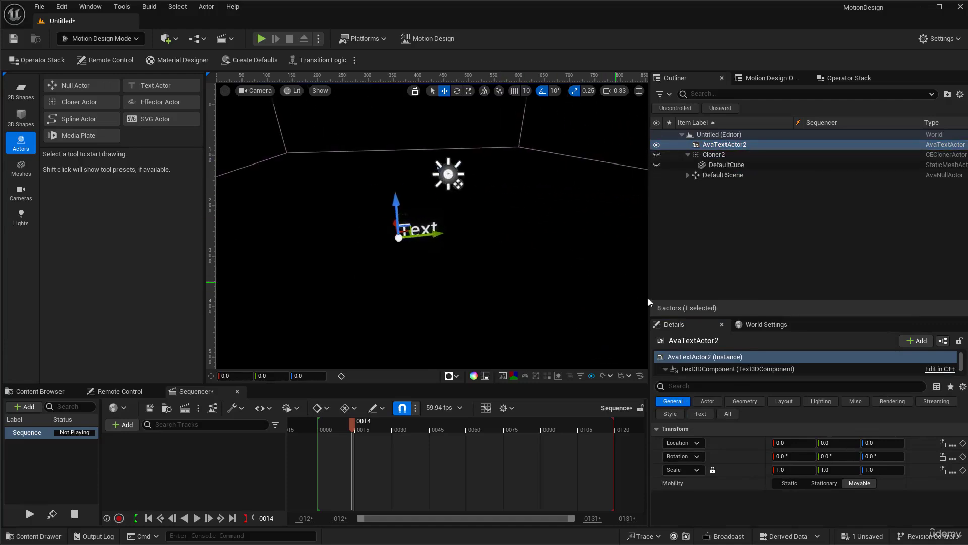
Change the text actor's wording to MOTION and its font to Impact.
{"action": "left_click", "coordinate": [700, 414]}
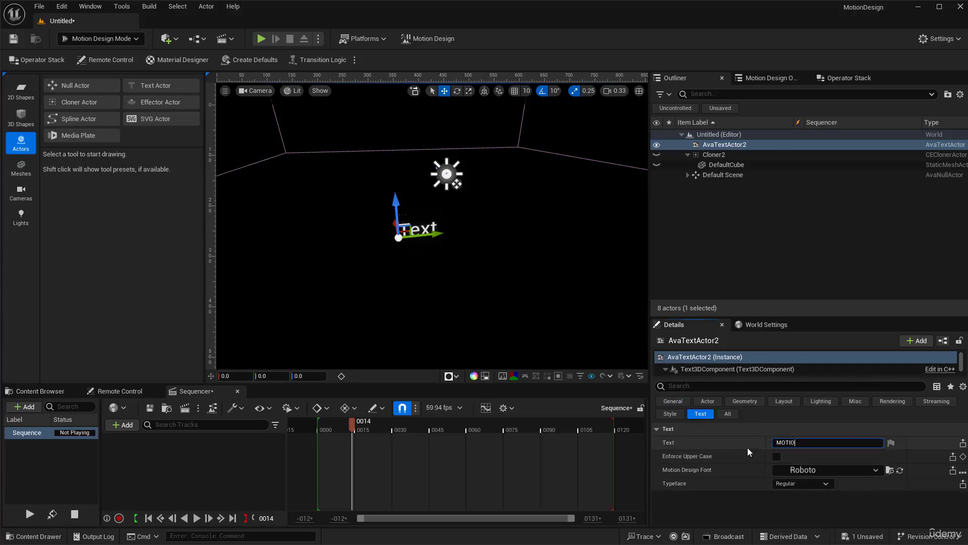
{"action": "type", "text": "MOTION"}
{"action": "key", "text": "Return"}
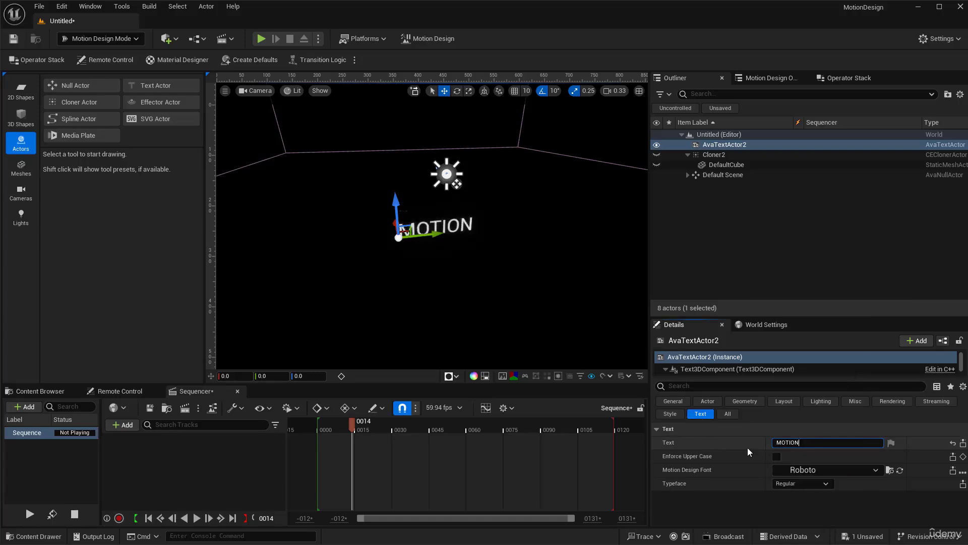
{"action": "left_click", "coordinate": [805, 470]}
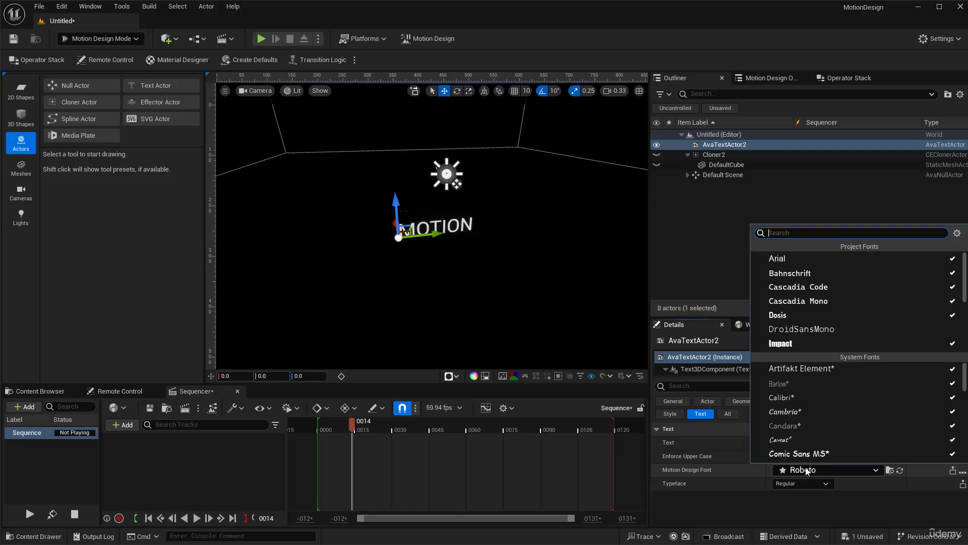
{"action": "left_click", "coordinate": [780, 344]}
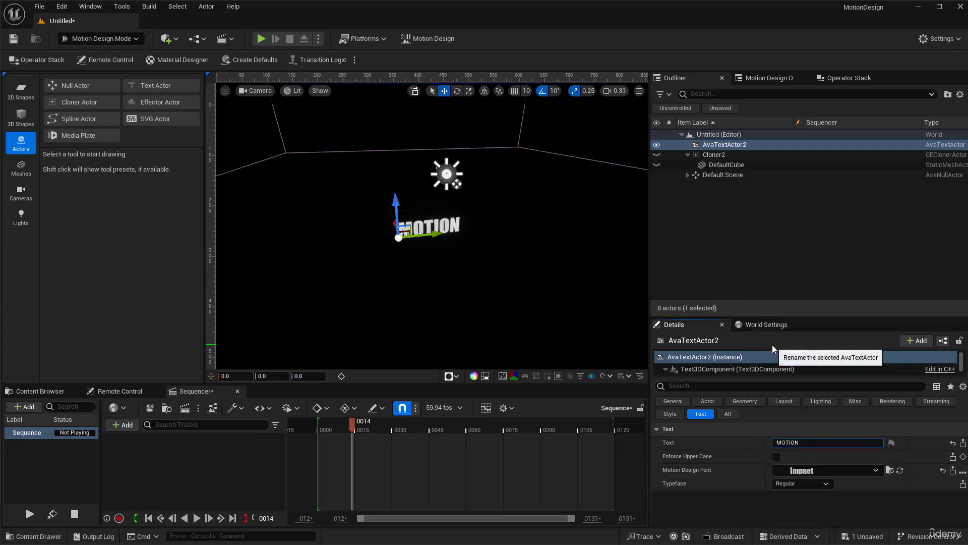
Increase the kerning of the MOTION text to about 20.8.
{"action": "left_click", "coordinate": [784, 402]}
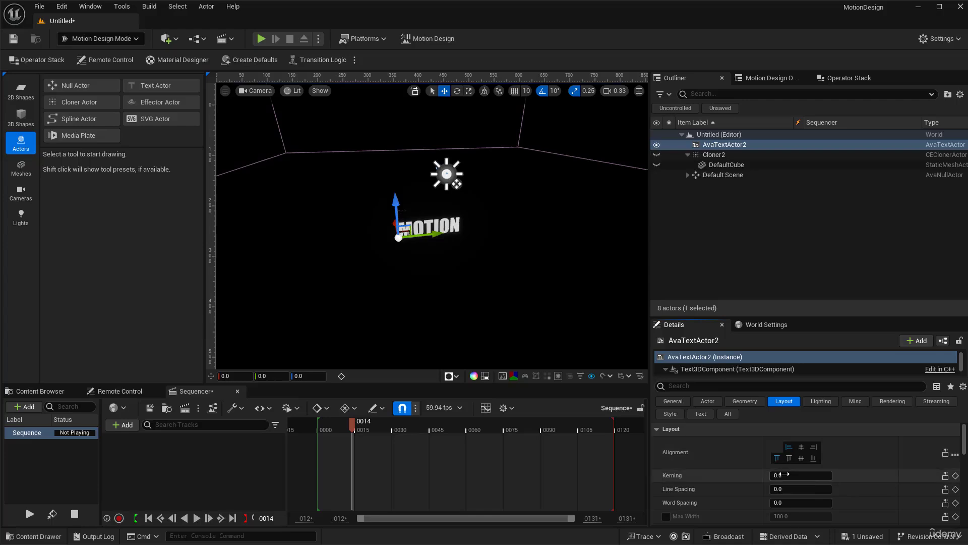
{"action": "left_click_drag", "start_coordinate": [801, 475], "coordinate": [852, 475]}
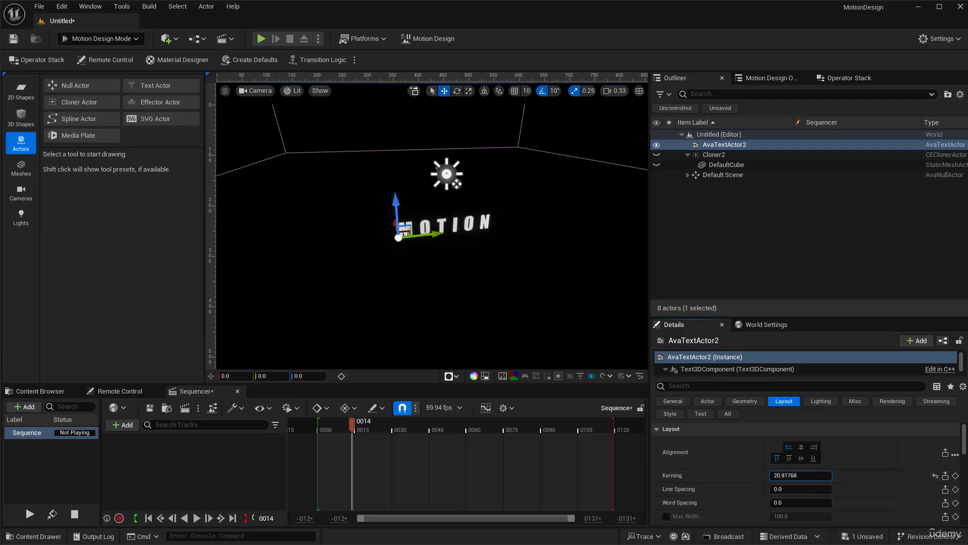
{"action": "scroll", "coordinate": [499, 277], "scroll_direction": "up", "scroll_amount": 3}
{"action": "right_click_drag", "start_coordinate": [489, 274], "coordinate": [506, 279]}
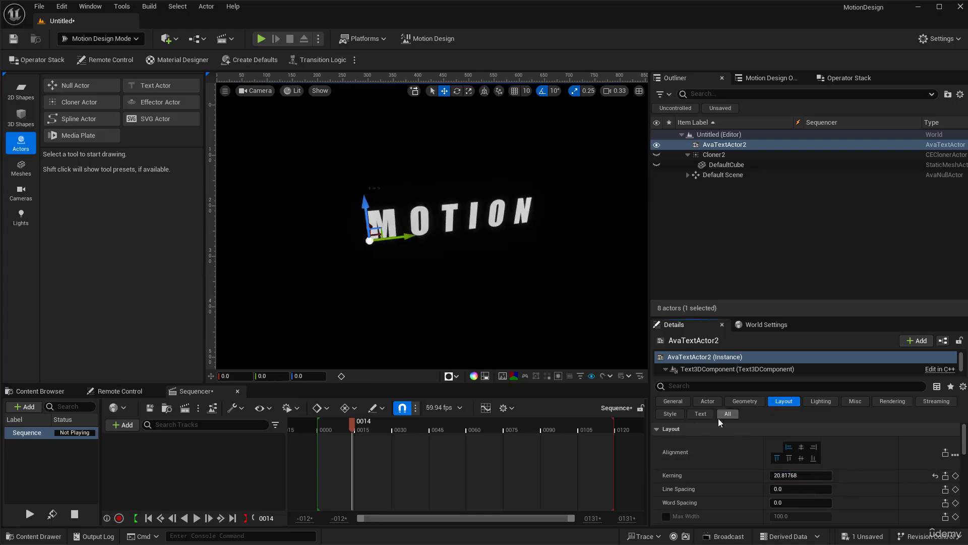
Increase the extrusion of the MOTION text to about 21.6.
{"action": "left_click", "coordinate": [745, 401]}
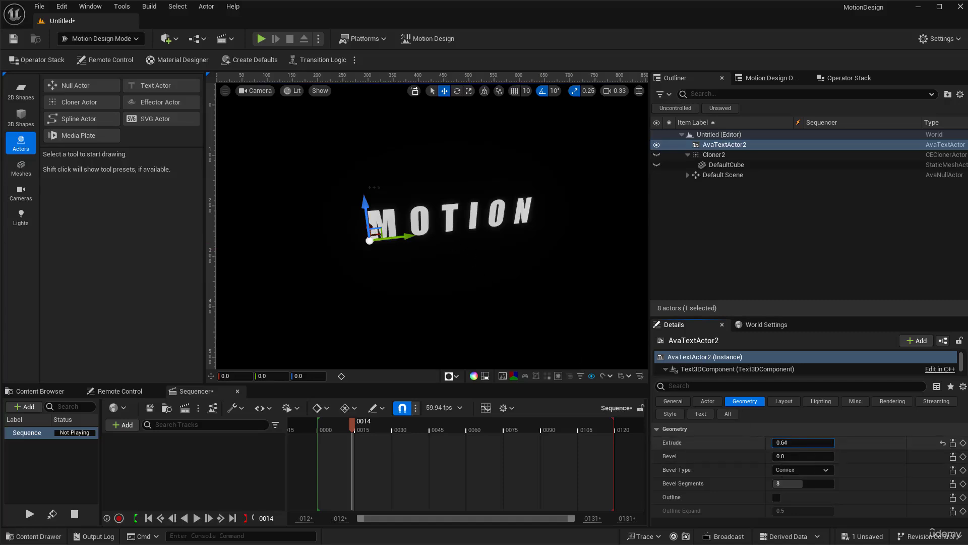
{"action": "left_click_drag", "start_coordinate": [793, 443], "coordinate": [825, 443]}
{"action": "left_click_drag", "start_coordinate": [825, 443], "coordinate": [828, 442]}
Scale the MOTION text up uniformly on all three axes.
{"action": "double_click", "coordinate": [723, 147]}
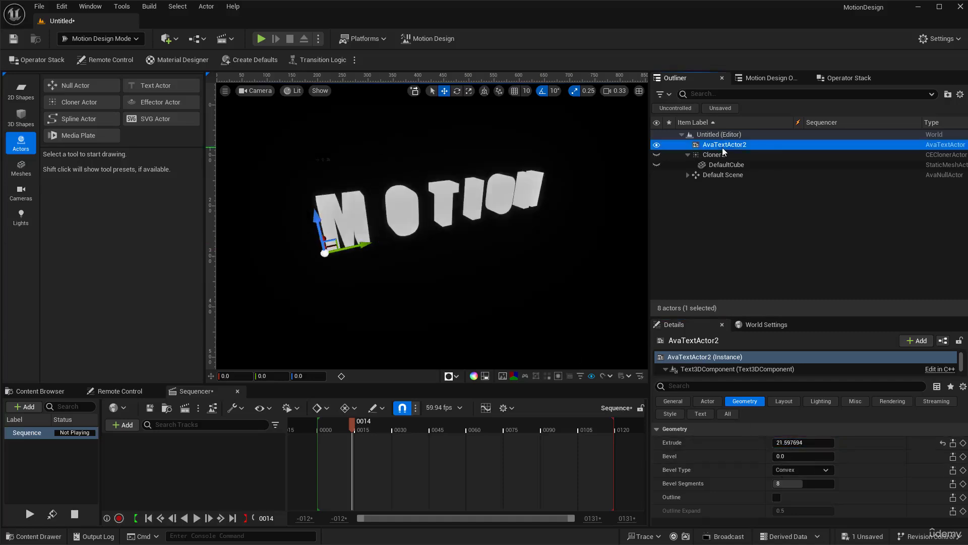
{"action": "key", "text": "e"}
{"action": "key", "text": "r"}
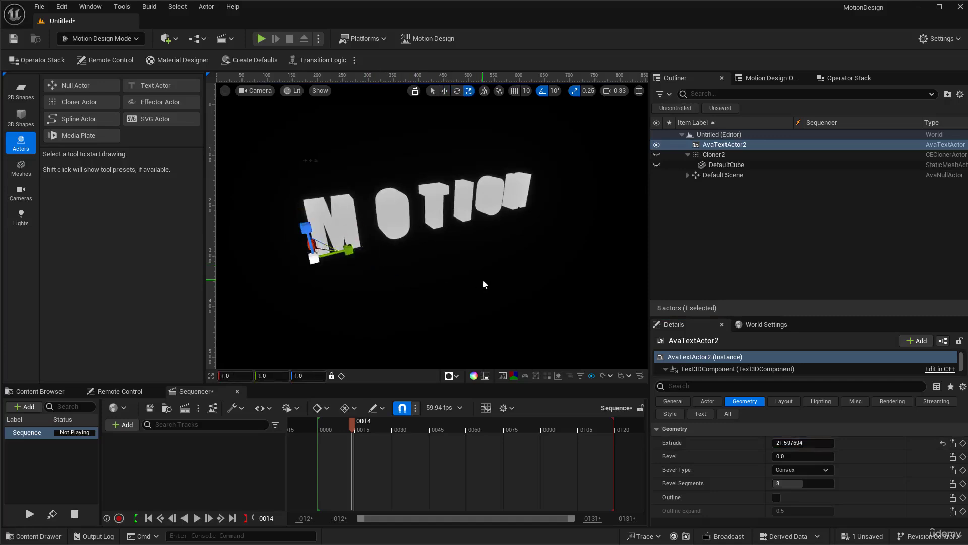
{"action": "key", "text": "f"}
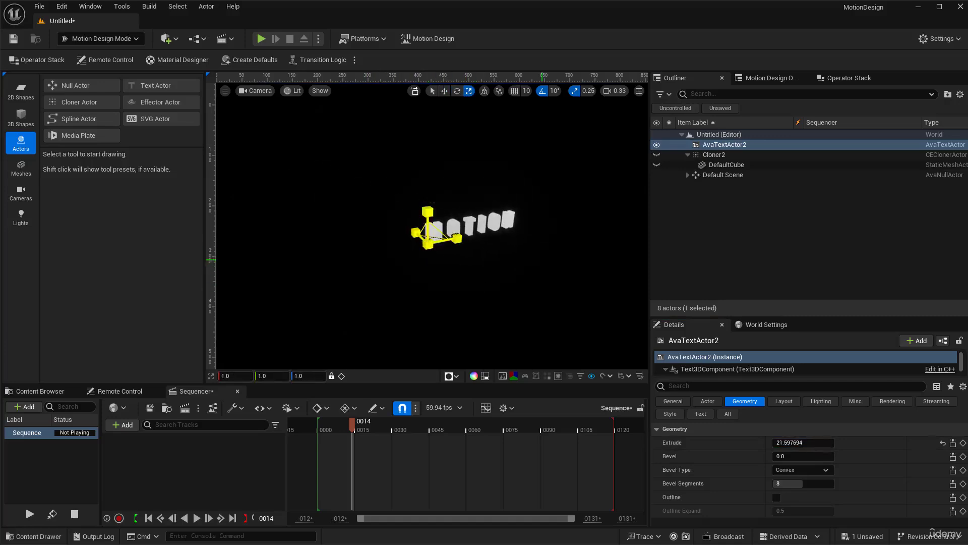
{"action": "mouse_move", "coordinate": [427, 231]}
{"action": "left_mouse_down"}
{"action": "mouse_move", "coordinate": [479, 214]}
{"action": "mouse_move", "coordinate": [434, 245]}
{"action": "left_mouse_up"}
Move the MOTION text along the Y axis to about -467 and make Cloner2 visible again.
{"action": "right_click_drag", "start_coordinate": [518, 266], "coordinate": [497, 273]}
{"action": "key", "text": "w"}
{"action": "left_click_drag", "start_coordinate": [479, 236], "coordinate": [287, 248]}
{"action": "scroll", "coordinate": [302, 242], "scroll_direction": "down", "scroll_amount": 3}
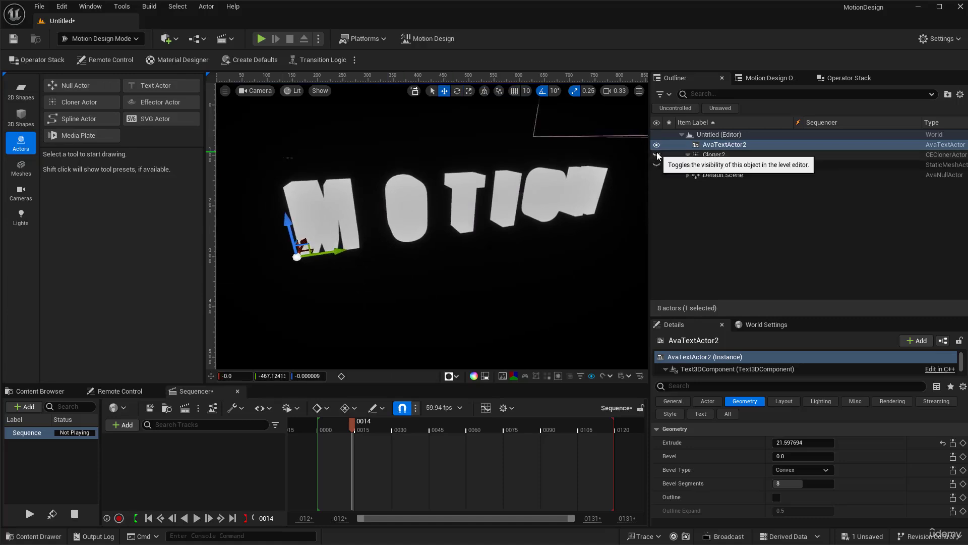
{"action": "left_click", "coordinate": [657, 155]}
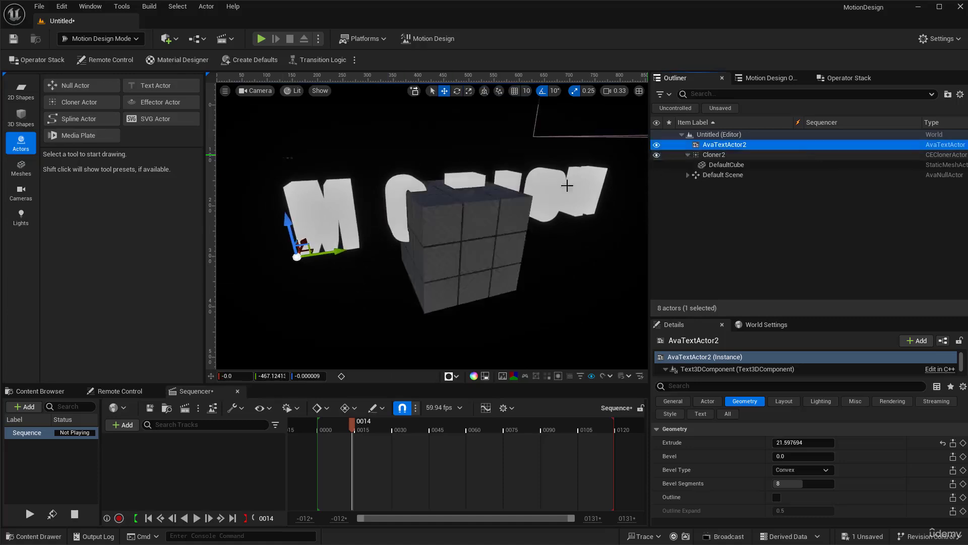
Set Cloner2's layout to Mesh and pick the MOTION text in the scene as its sample actor.
{"action": "left_click", "coordinate": [716, 155]}
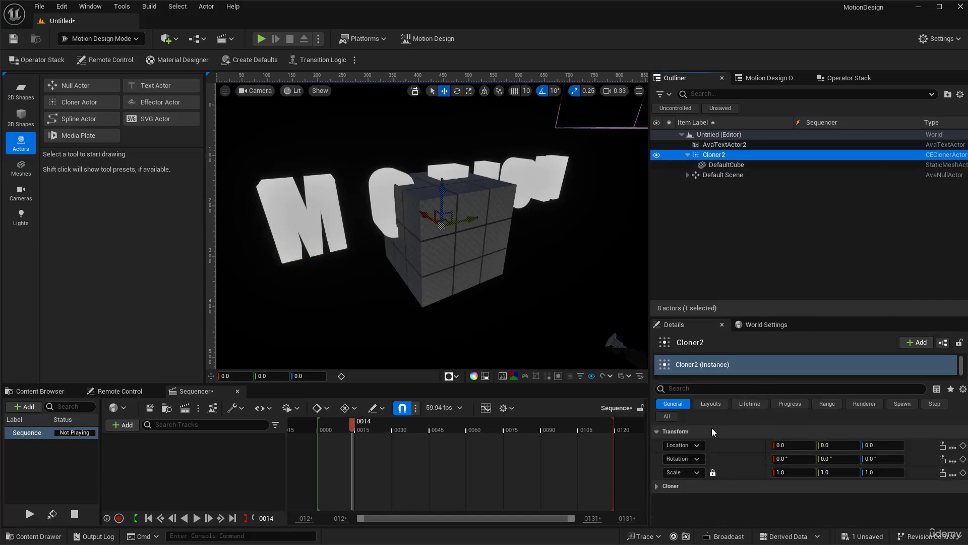
{"action": "left_click", "coordinate": [703, 405]}
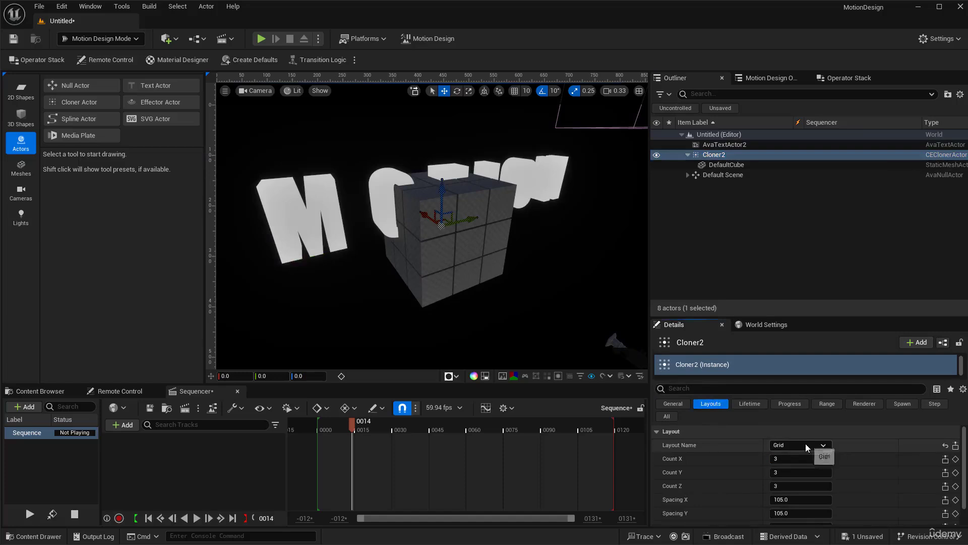
{"action": "left_click", "coordinate": [806, 446]}
{"action": "left_click", "coordinate": [789, 515]}
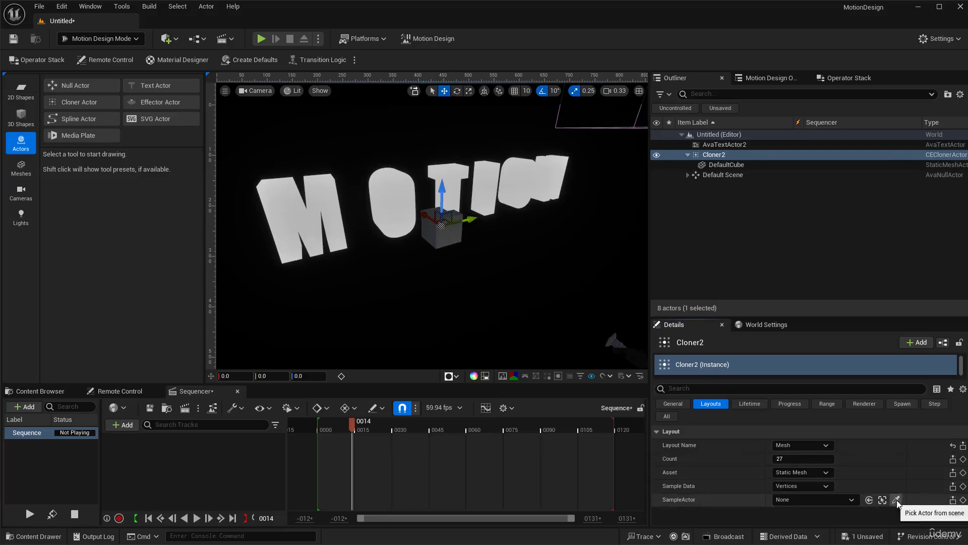
{"action": "left_click", "coordinate": [335, 221]}
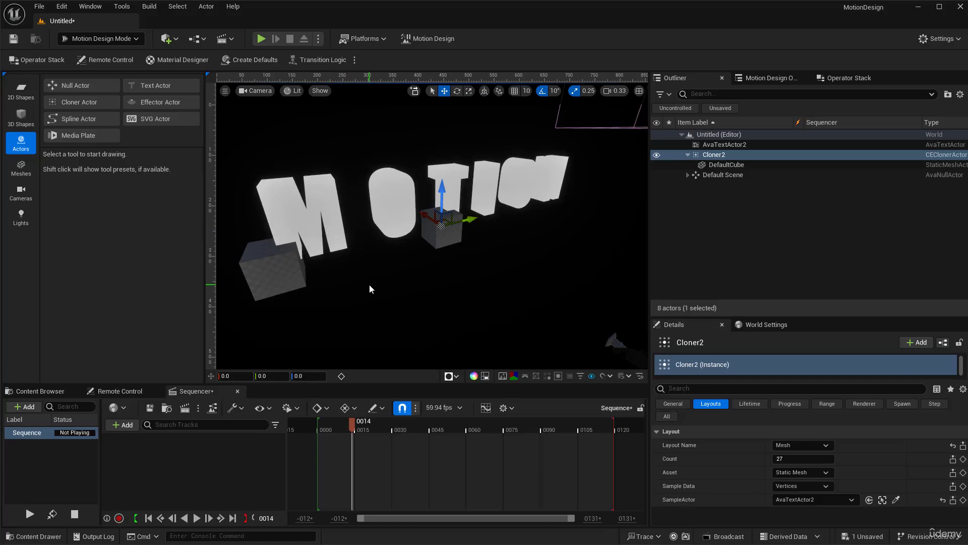
Add a Dynamic Mesh Converter modifier to the MOTION text actor.
{"action": "left_click", "coordinate": [397, 210]}
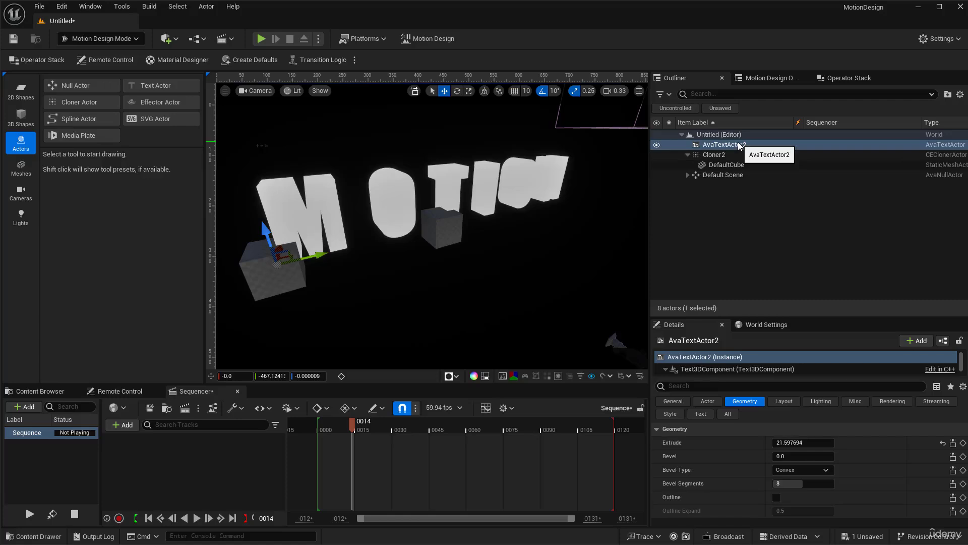
{"action": "left_click", "coordinate": [840, 77]}
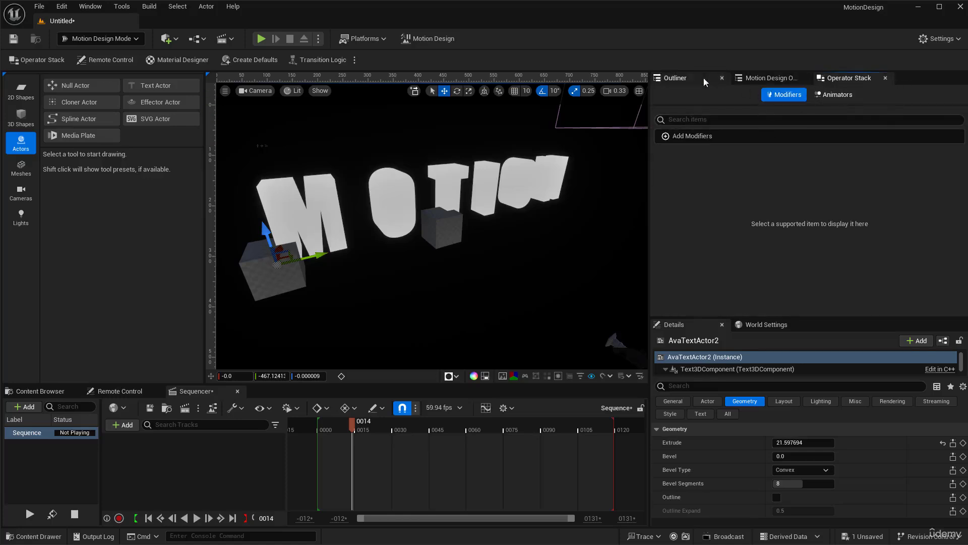
{"action": "left_click", "coordinate": [759, 78]}
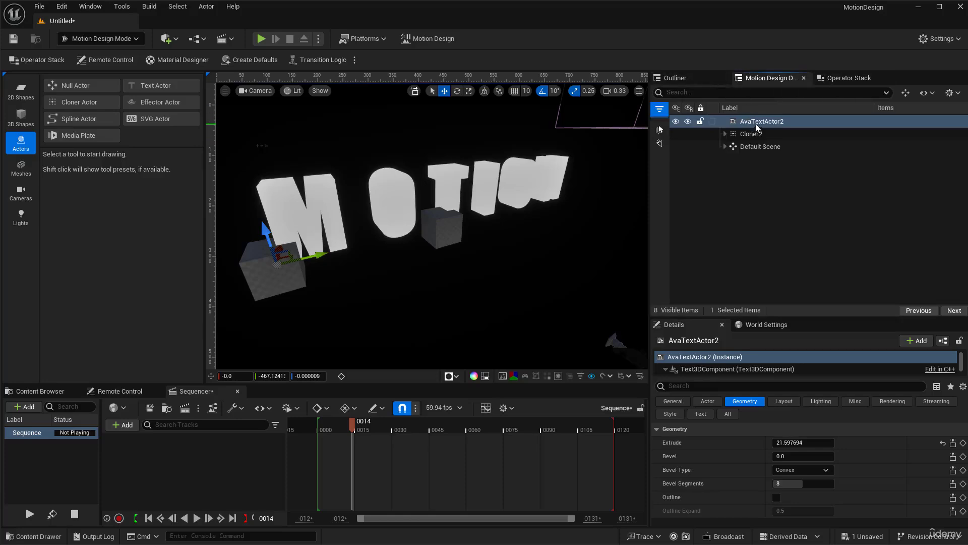
{"action": "left_click", "coordinate": [841, 77]}
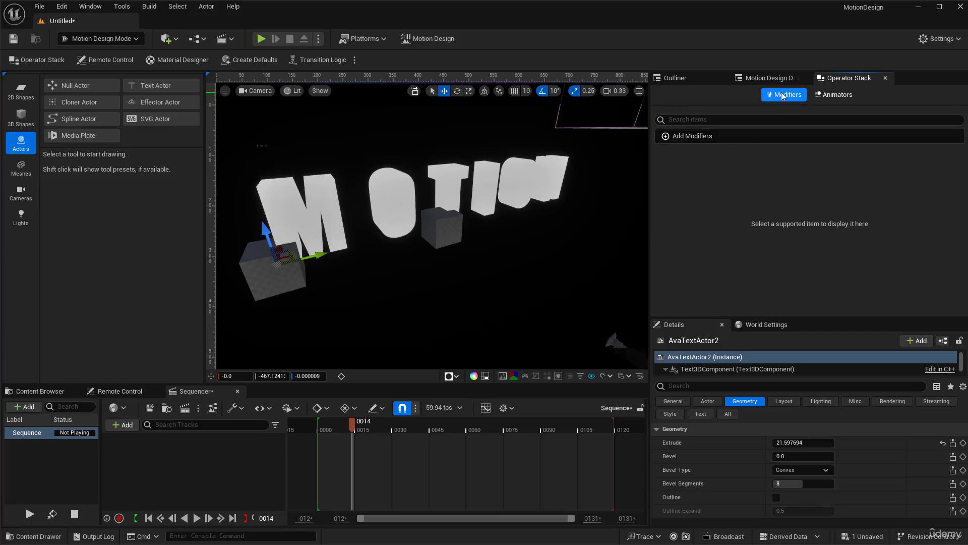
{"action": "left_click", "coordinate": [719, 136]}
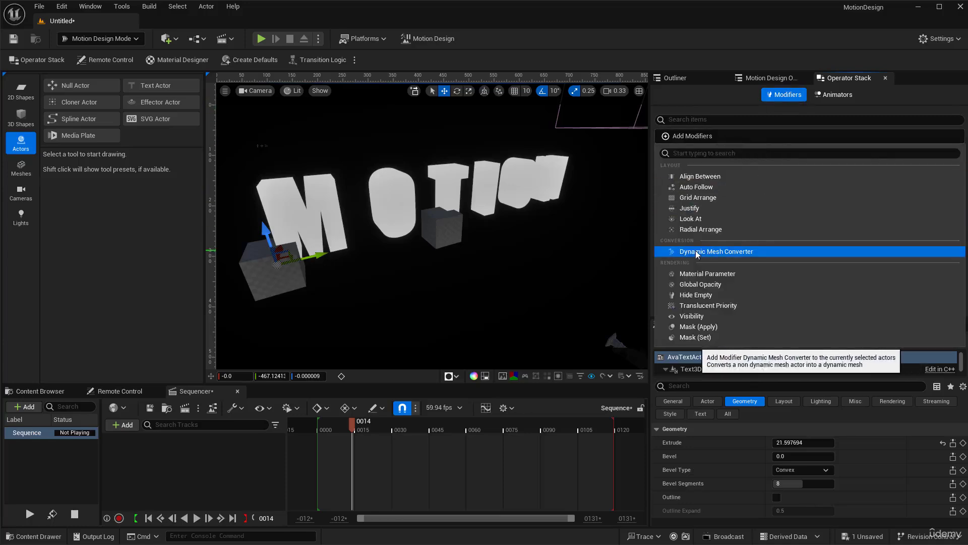
{"action": "left_click", "coordinate": [726, 252]}
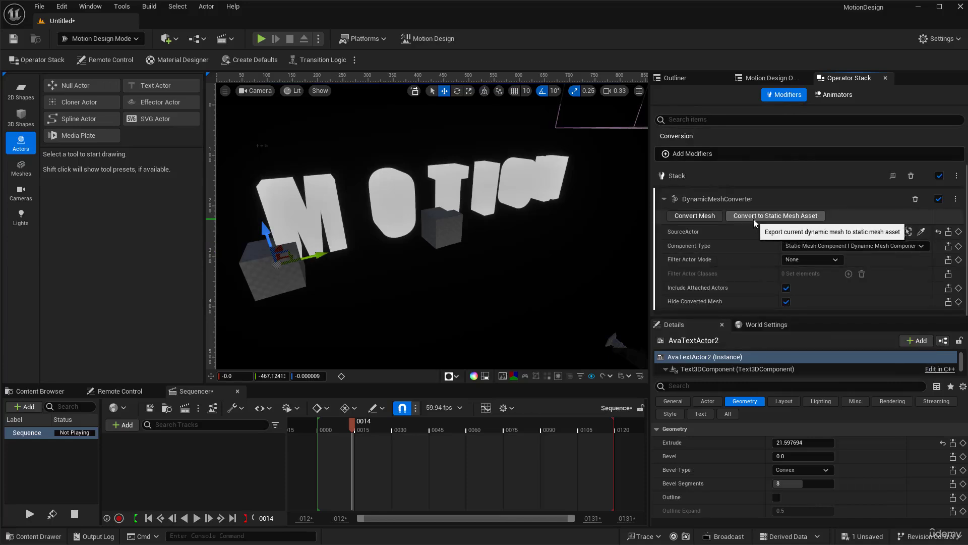
Convert the text to a static mesh asset and save it in the Meshes folder as SM_TEXT.
{"action": "left_click", "coordinate": [770, 217]}
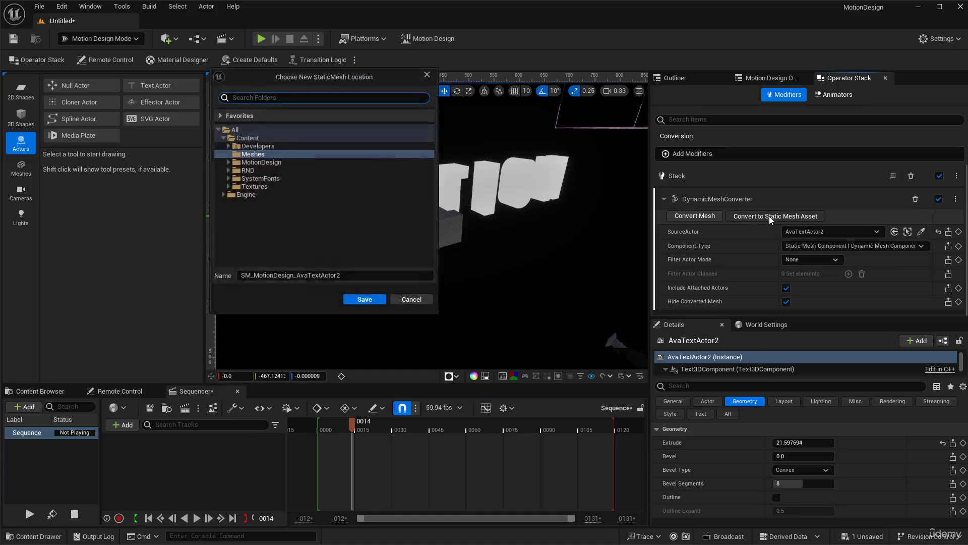
{"action": "left_click_drag", "start_coordinate": [342, 80], "coordinate": [531, 135]}
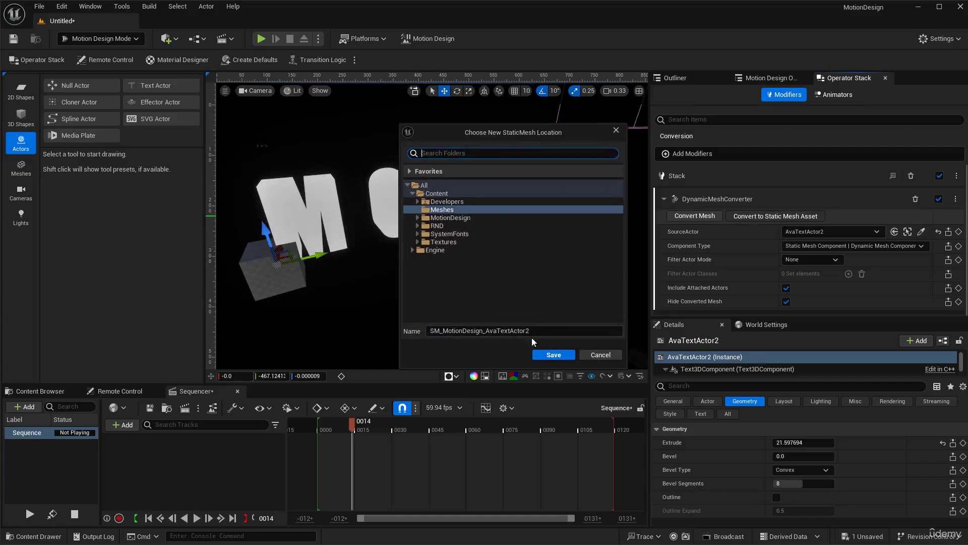
{"action": "left_click_drag", "start_coordinate": [533, 331], "coordinate": [443, 331]}
{"action": "type", "text": "TEXT"}
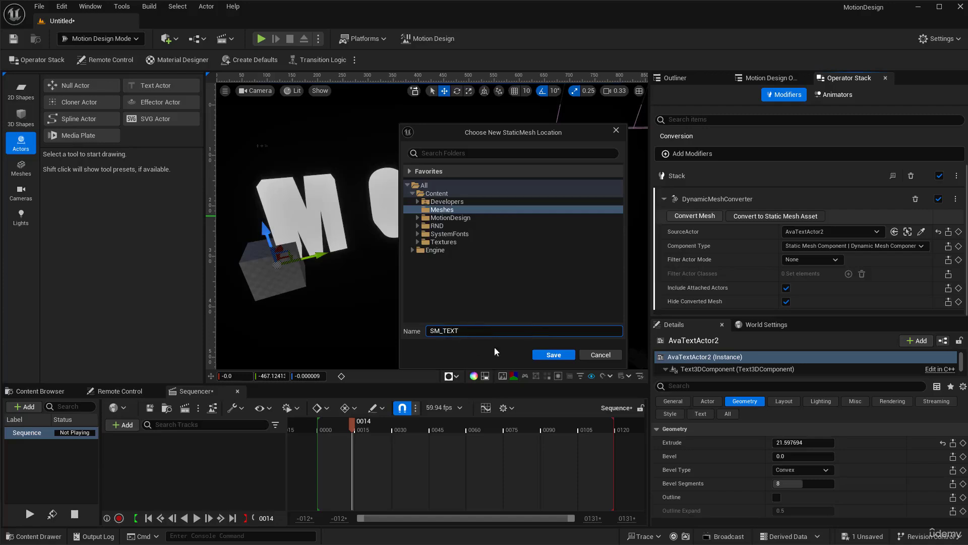
{"action": "left_click", "coordinate": [553, 355]}
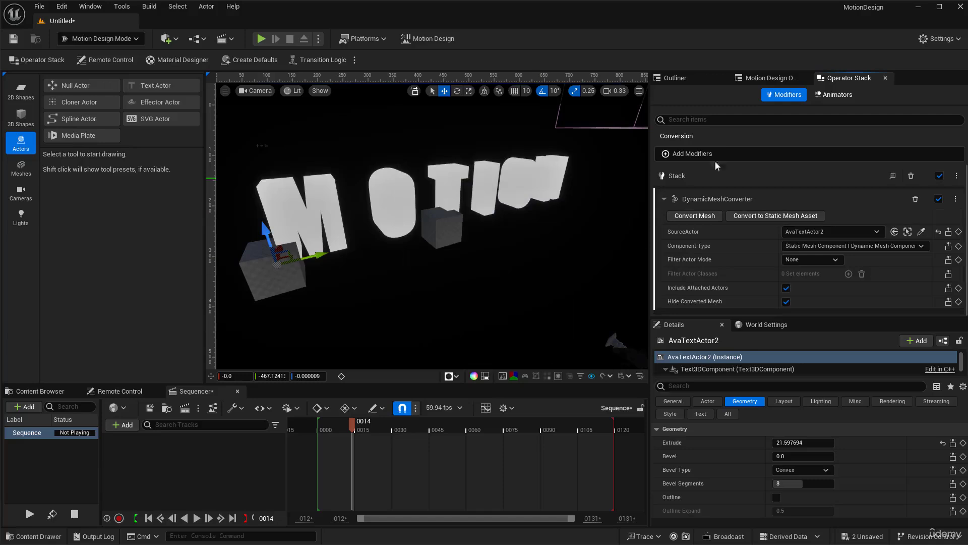
Delete the original MOTION text actor from the scene and select Cloner2.
{"action": "left_click", "coordinate": [767, 78]}
{"action": "left_click", "coordinate": [754, 132]}
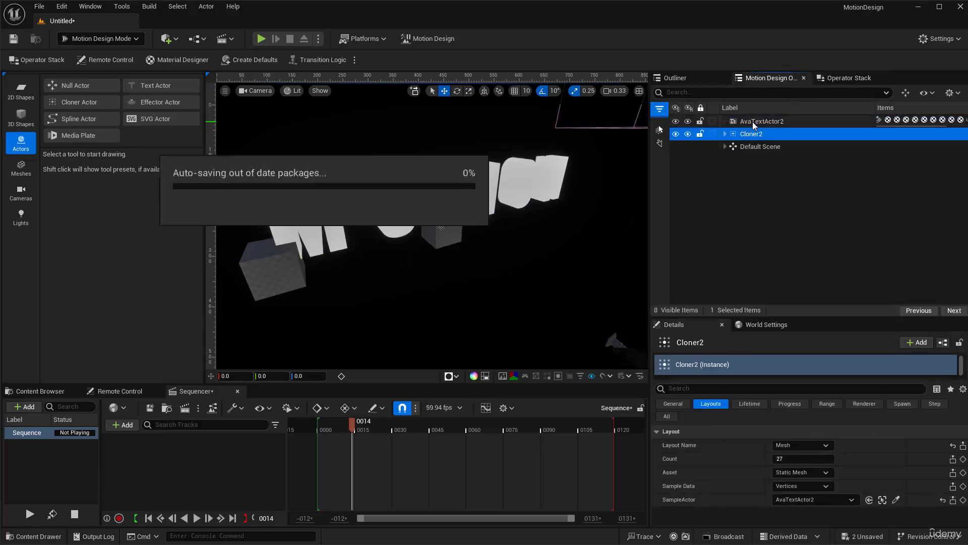
{"action": "left_click", "coordinate": [754, 123]}
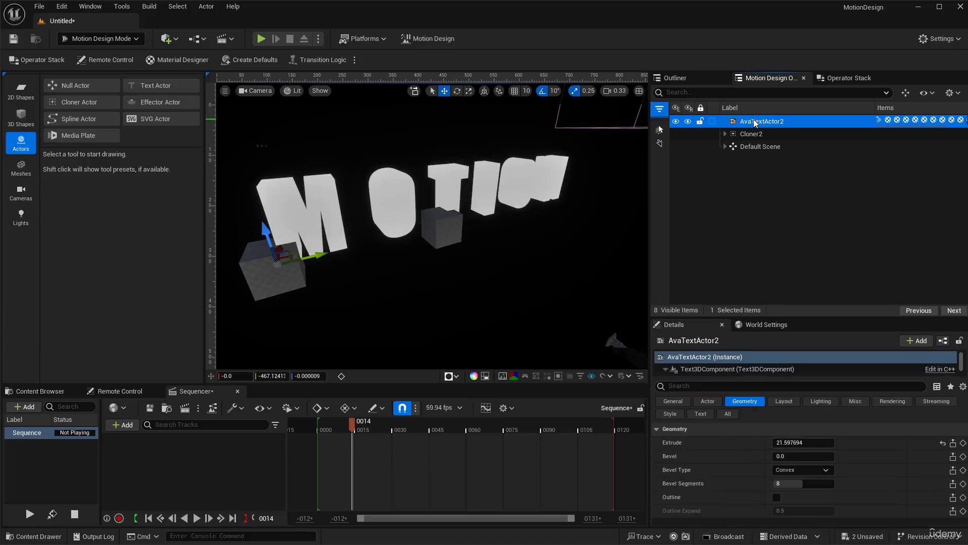
{"action": "key", "text": "Delete"}
{"action": "left_click", "coordinate": [436, 294]}
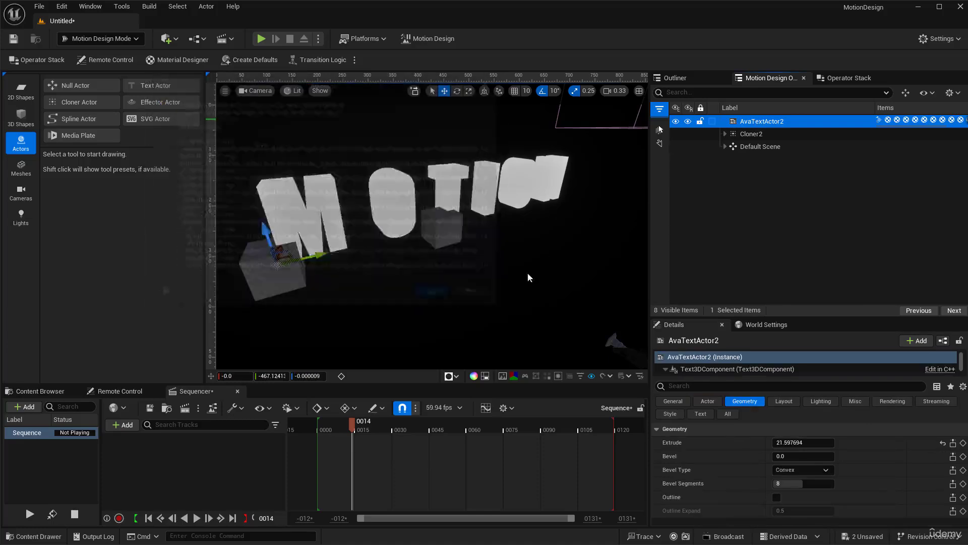
{"action": "left_click", "coordinate": [752, 122]}
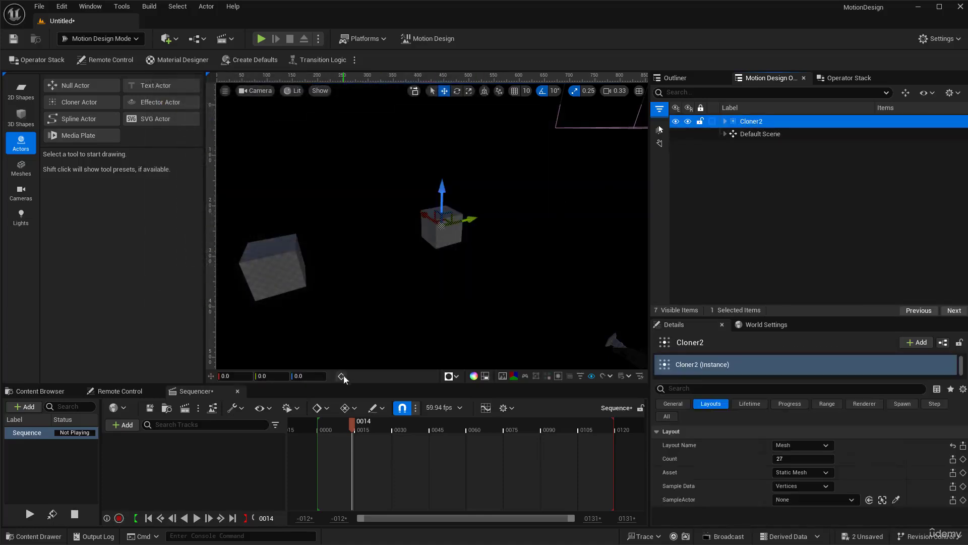
Place the SM_TEXT mesh from the Meshes folder in the scene and reset its location to the origin.
{"action": "left_click", "coordinate": [41, 391]}
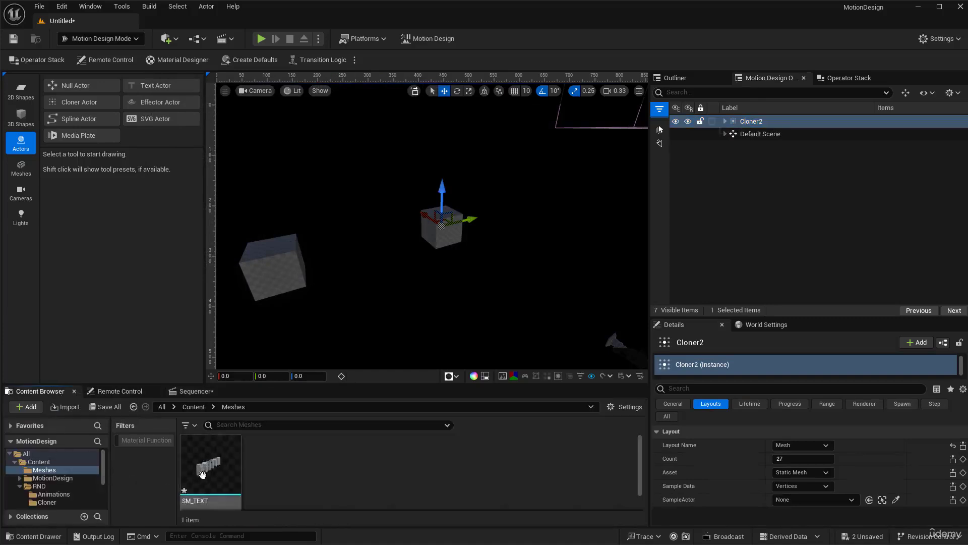
{"action": "left_click_drag", "start_coordinate": [202, 474], "coordinate": [363, 291]}
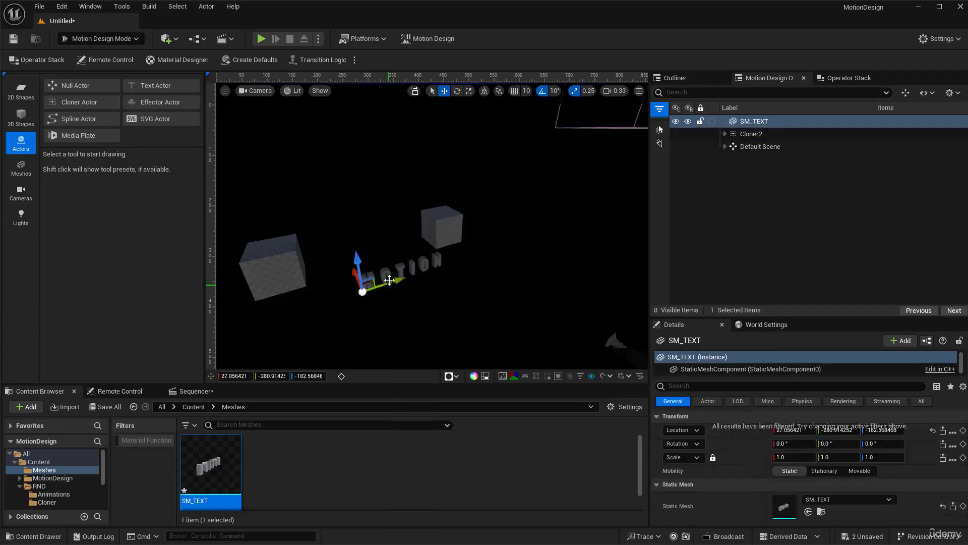
{"action": "left_click", "coordinate": [932, 430]}
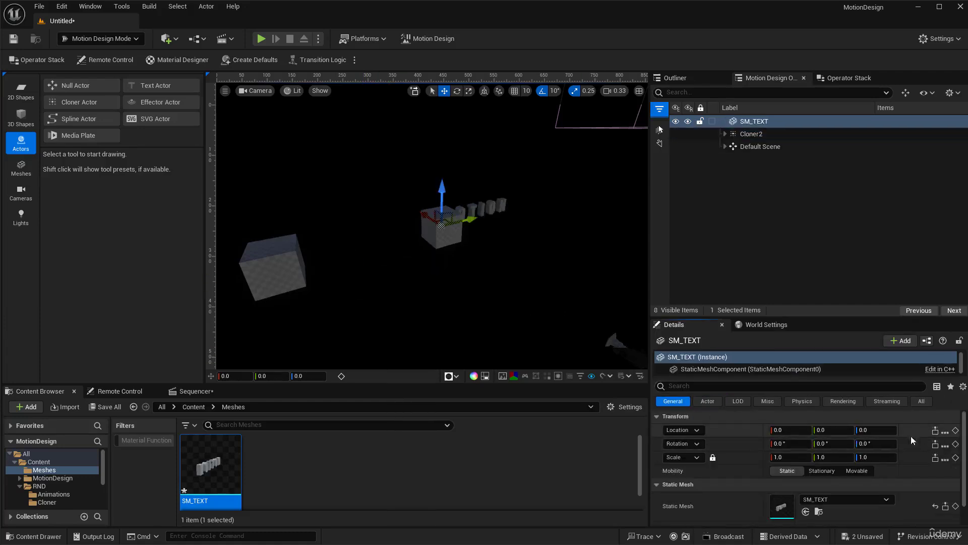
Scale SM_TEXT uniformly to 6.25 and move it along the Y axis to about -670.
{"action": "right_click_drag", "start_coordinate": [474, 257], "coordinate": [469, 234]}
{"action": "key", "text": "e"}
{"action": "key", "text": "r"}
{"action": "left_click_drag", "start_coordinate": [447, 251], "coordinate": [807, 76]}
{"action": "key", "text": "w"}
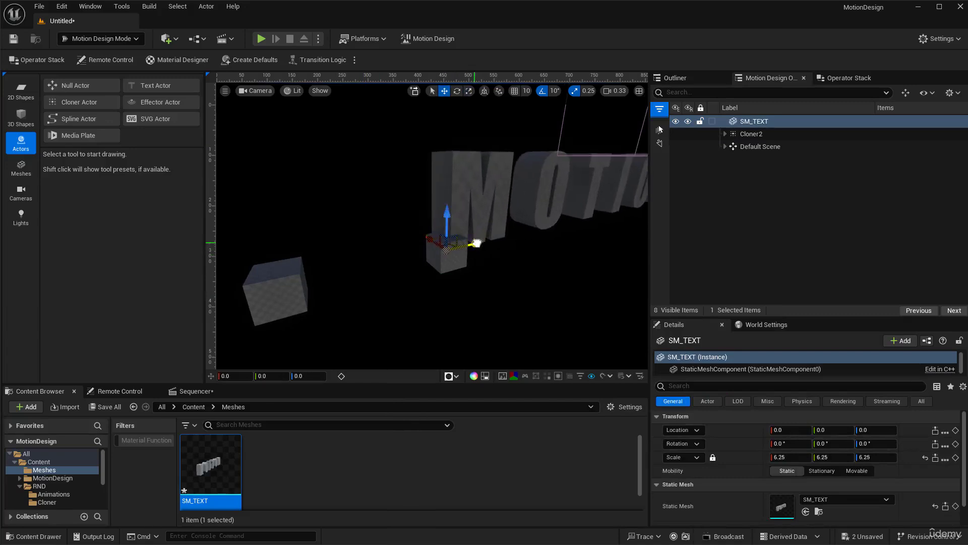
{"action": "left_click_drag", "start_coordinate": [477, 243], "coordinate": [225, 304]}
{"action": "right_click_drag", "start_coordinate": [508, 282], "coordinate": [451, 280]}
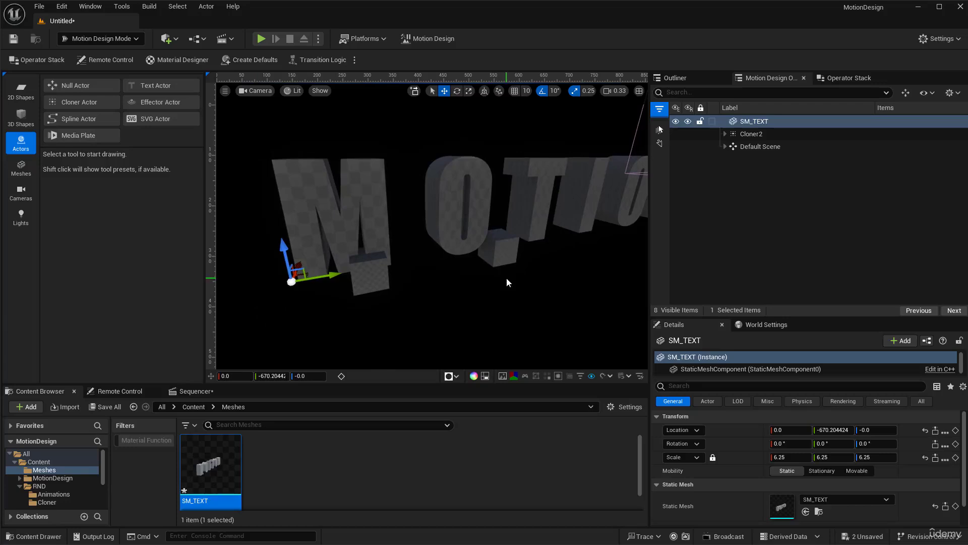
Pick the SM_TEXT mesh in the scene as Cloner2's sample actor.
{"action": "left_click", "coordinate": [752, 134]}
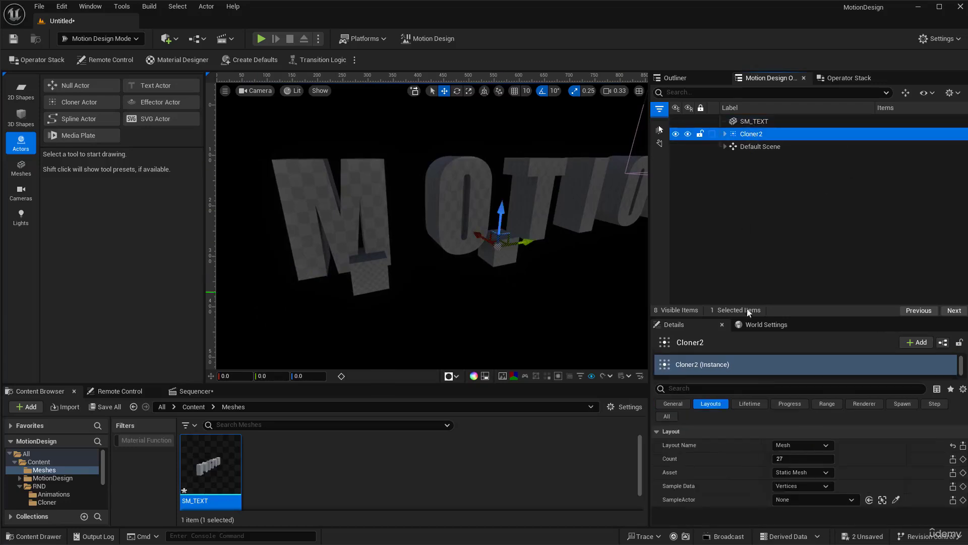
{"action": "left_click", "coordinate": [896, 499]}
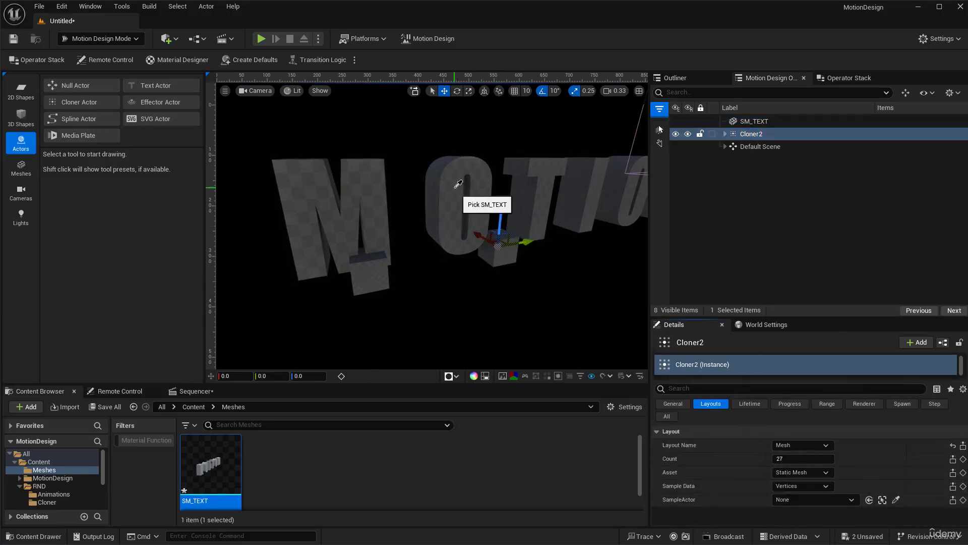
{"action": "left_click", "coordinate": [454, 185]}
{"action": "mouse_move", "coordinate": [563, 201]}
{"action": "right_mouse_down"}
{"action": "mouse_move", "coordinate": [506, 193]}
{"action": "mouse_move", "coordinate": [552, 194]}
{"action": "right_mouse_up"}
Set the clone count of Cloner2's Mesh layout to 400.
{"action": "left_click_drag", "start_coordinate": [798, 458], "coordinate": [795, 459]}
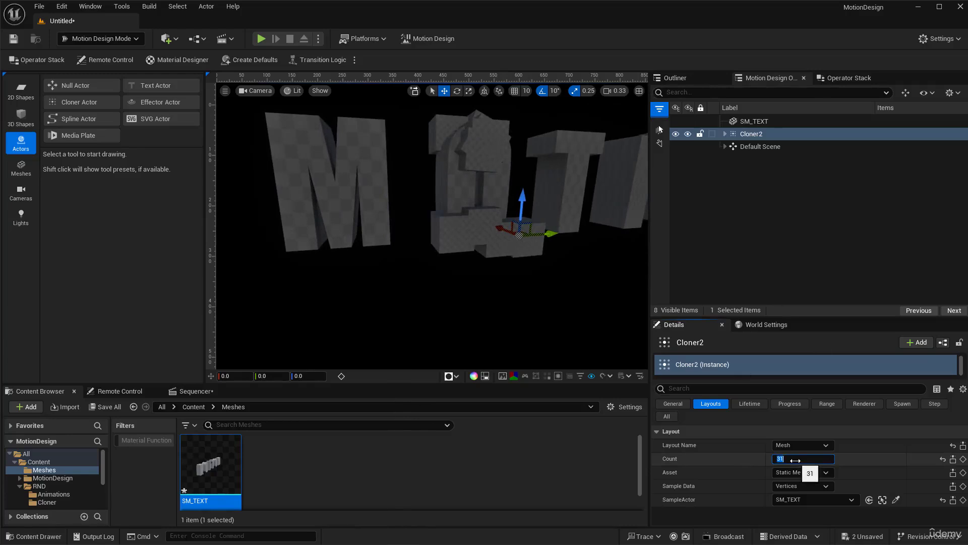
{"action": "type", "text": "400"}
{"action": "key", "text": "Return"}
{"action": "right_click_drag", "start_coordinate": [625, 353], "coordinate": [630, 345]}
Enable Range on Cloner2 and turn on its uniform scale option.
{"action": "left_click", "coordinate": [725, 134]}
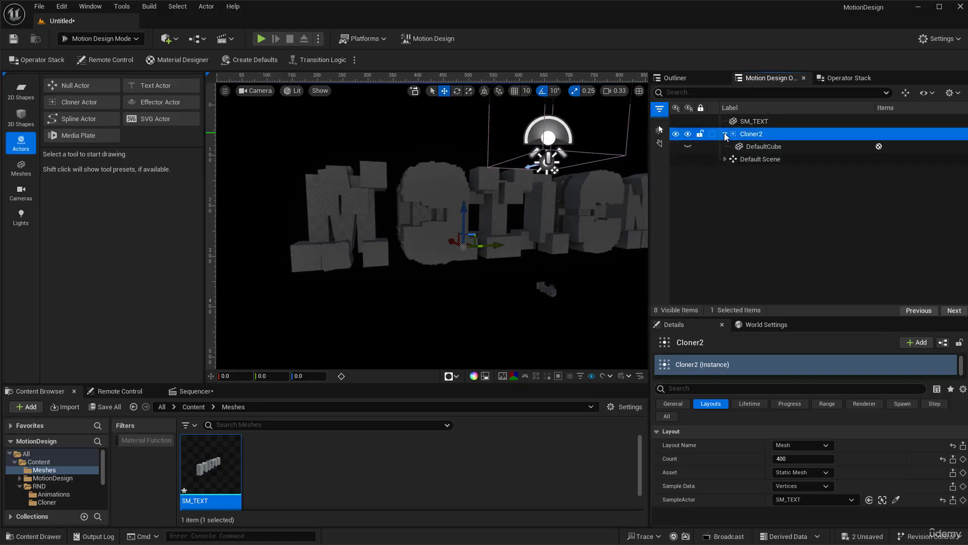
{"action": "left_click", "coordinate": [760, 149]}
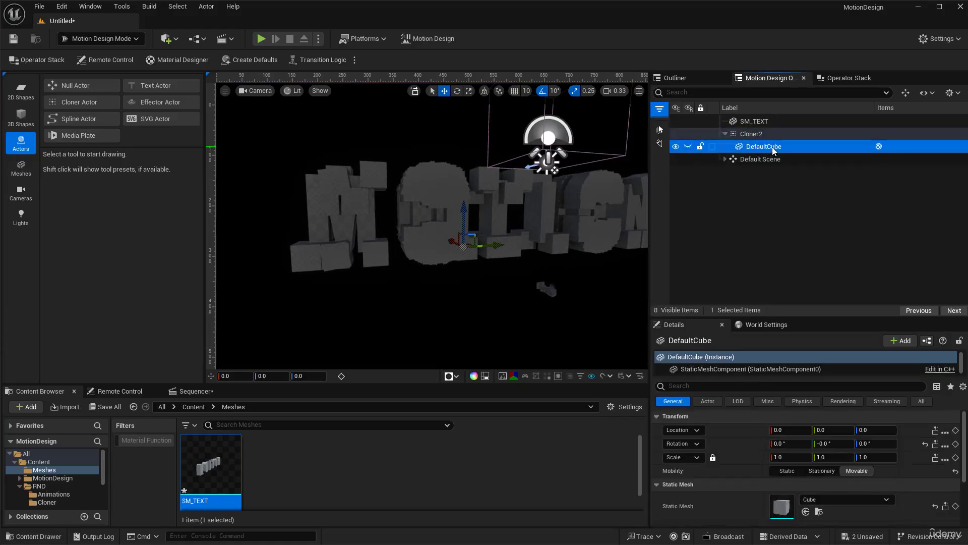
{"action": "left_click", "coordinate": [751, 135]}
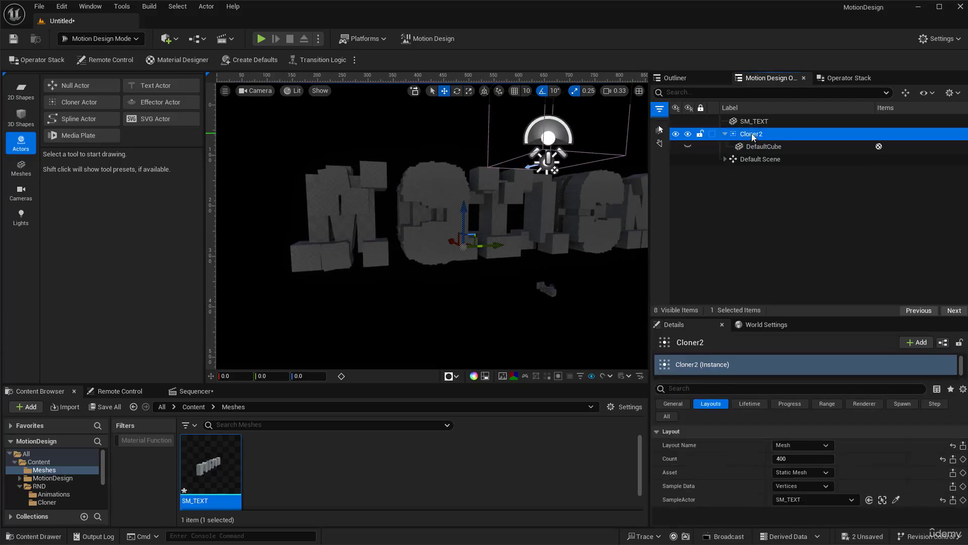
{"action": "left_click", "coordinate": [828, 406]}
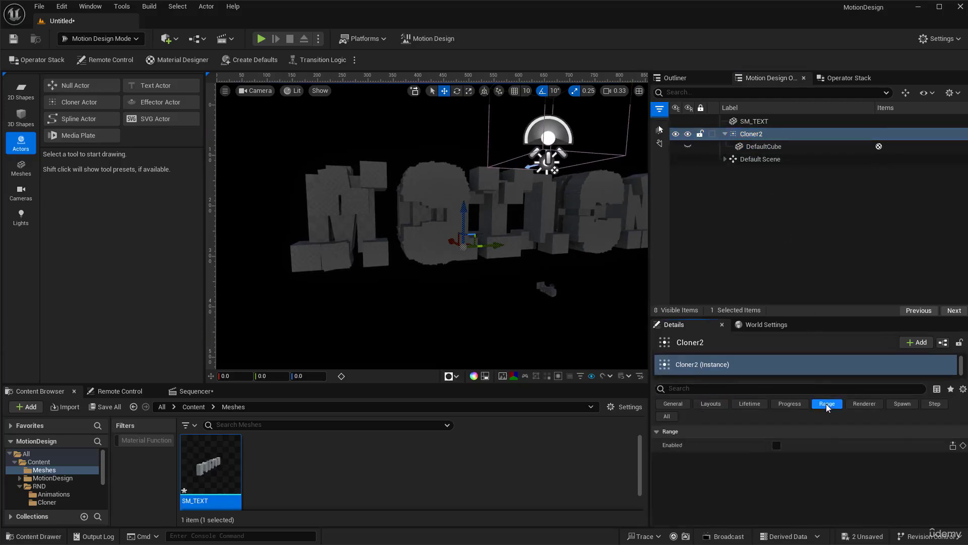
{"action": "left_click", "coordinate": [775, 445]}
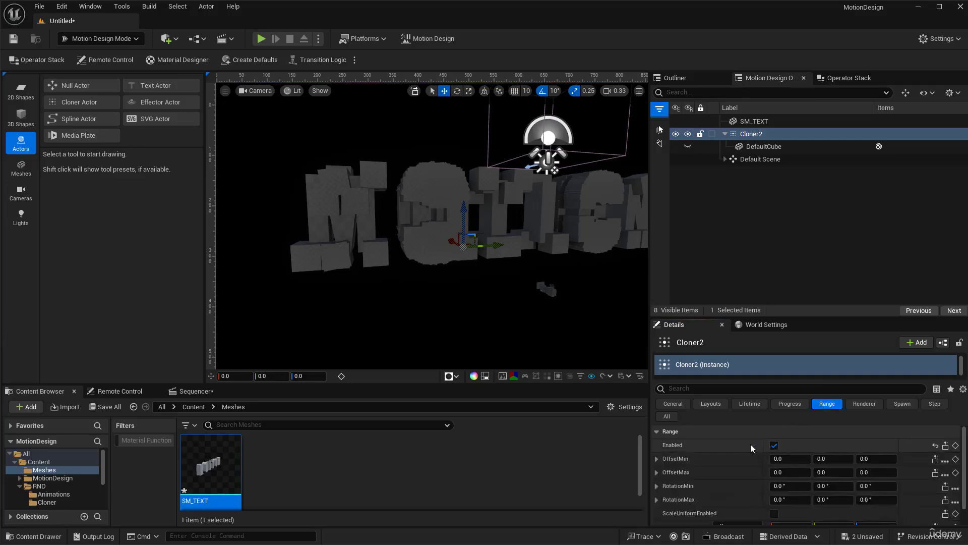
{"action": "scroll", "coordinate": [758, 456], "scroll_direction": "down", "scroll_amount": 2}
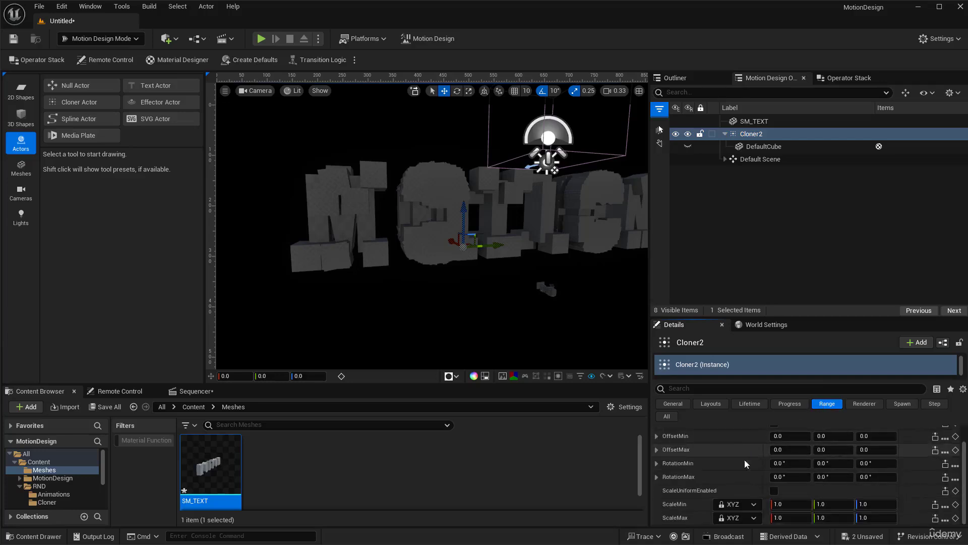
{"action": "left_click", "coordinate": [774, 492]}
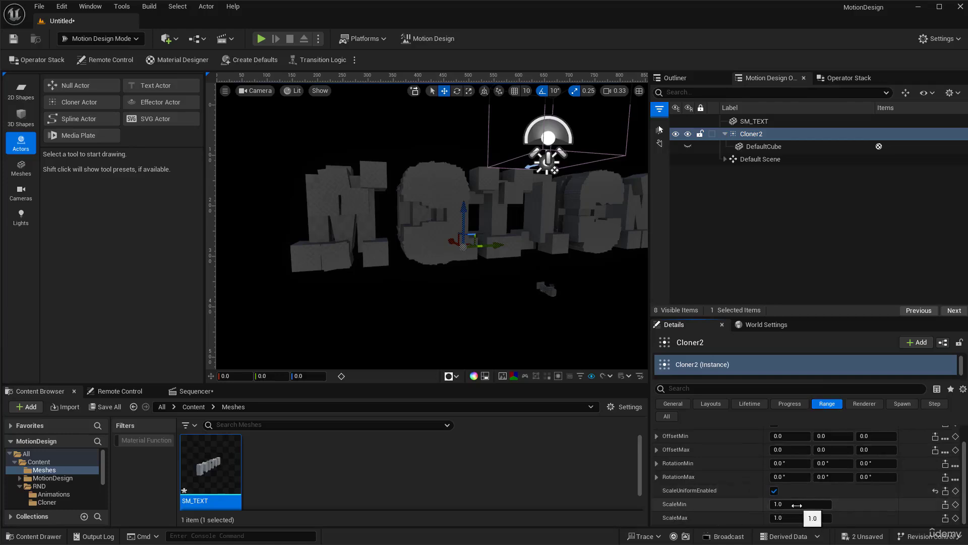
Set Cloner2's range ScaleMin to 0.2 and ScaleMax to 0.5.
{"action": "left_click", "coordinate": [796, 505]}
{"action": "type", "text": "0.2"}
{"action": "key", "text": "Return"}
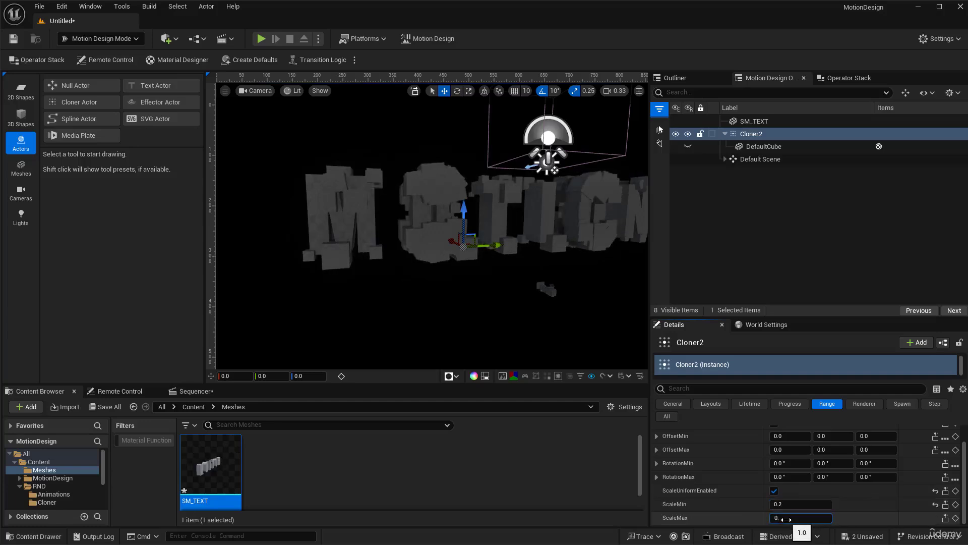
{"action": "left_click", "coordinate": [786, 518]}
{"action": "type", "text": "0.5"}
{"action": "key", "text": "Return"}
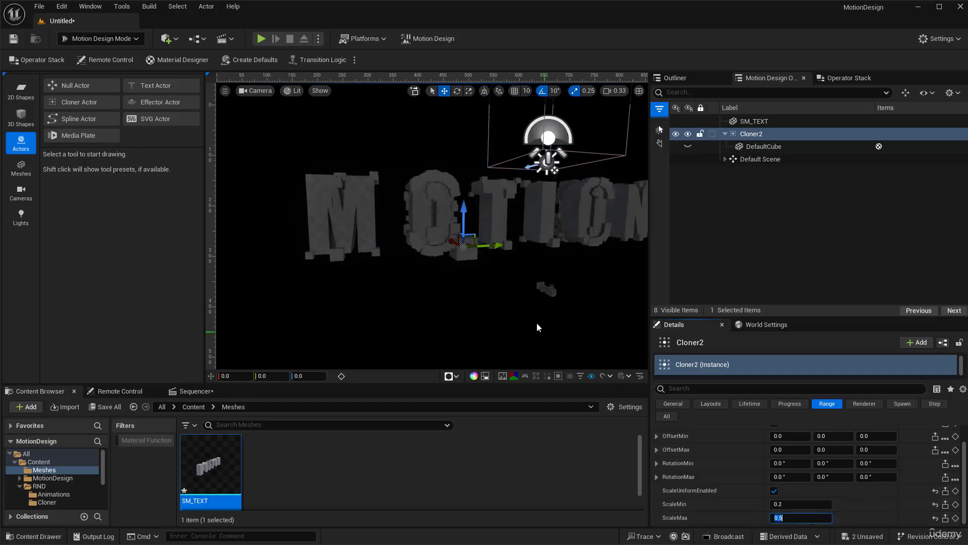
Examine up close how the scaled cube clones are distributed over the MOTION letters.
{"action": "mouse_move", "coordinate": [518, 272]}
{"action": "right_mouse_down"}
{"action": "mouse_move", "coordinate": [552, 265]}
{"action": "mouse_move", "coordinate": [499, 268]}
{"action": "mouse_move", "coordinate": [505, 278]}
{"action": "right_mouse_up"}
{"action": "key", "text": "w"}
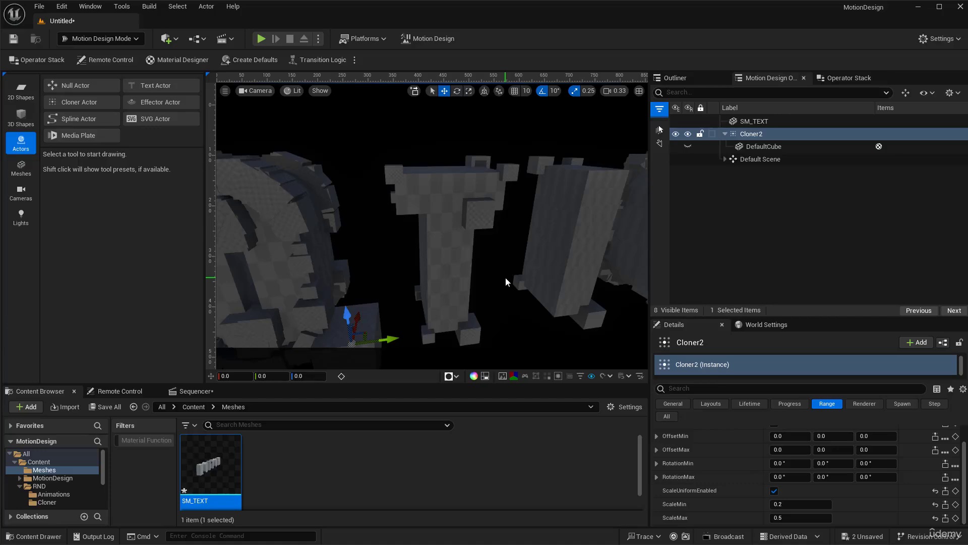
{"action": "right_click_drag", "start_coordinate": [499, 281], "coordinate": [373, 240]}
{"action": "key", "text": "w"}
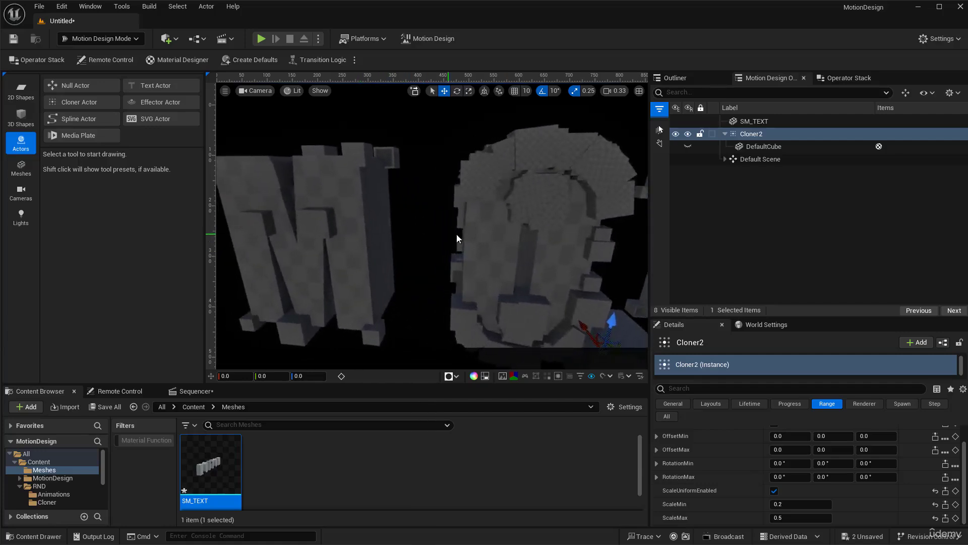
{"action": "key", "text": "w"}
{"action": "right_click_drag", "start_coordinate": [456, 237], "coordinate": [477, 226]}
{"action": "key", "text": "a"}
{"action": "right_click_drag", "start_coordinate": [493, 177], "coordinate": [464, 205]}
{"action": "right_click_drag", "start_coordinate": [415, 267], "coordinate": [432, 247]}
{"action": "key", "text": "s"}
Switch the viewport to Wireframe and inspect the clones against the vertices of the letters M and O.
{"action": "left_click", "coordinate": [293, 91]}
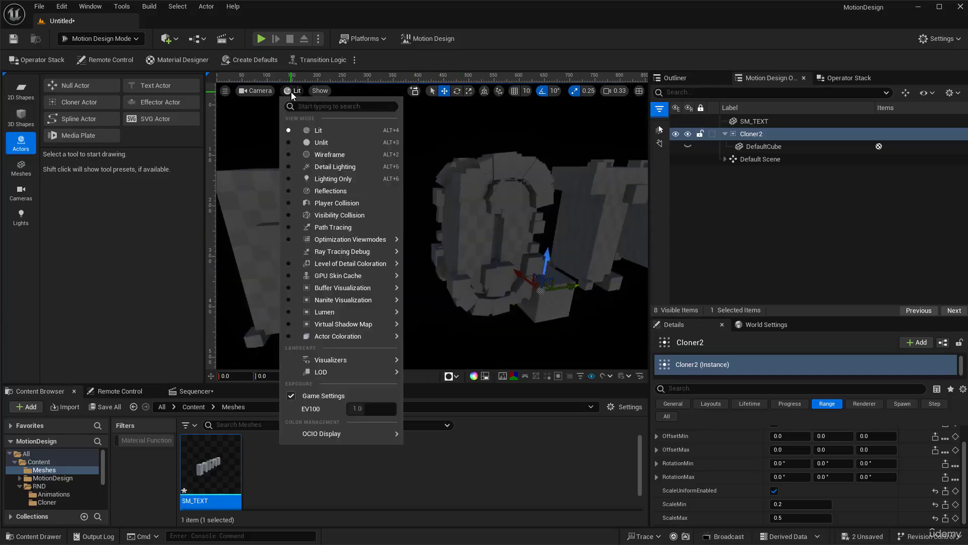
{"action": "left_click", "coordinate": [328, 156]}
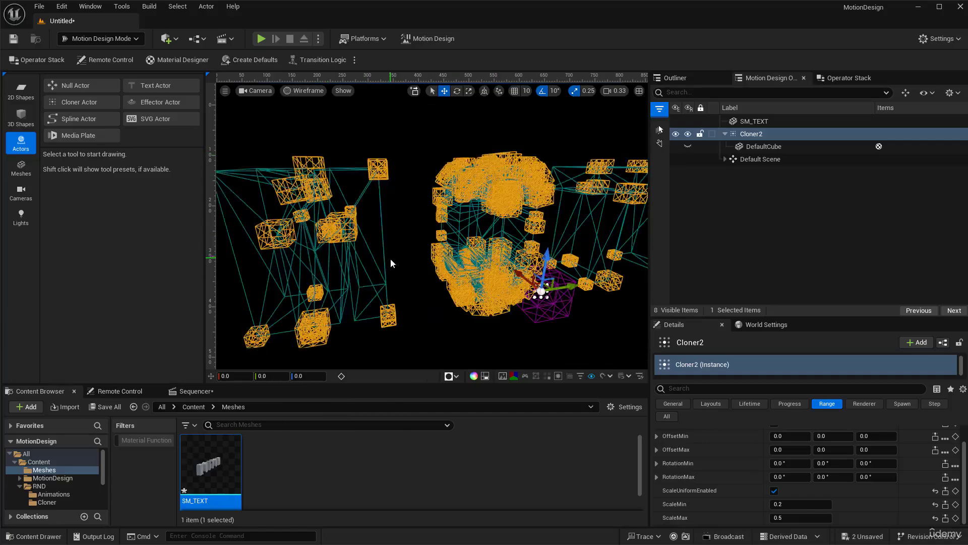
{"action": "key", "text": "w"}
{"action": "right_click_drag", "start_coordinate": [391, 260], "coordinate": [470, 173]}
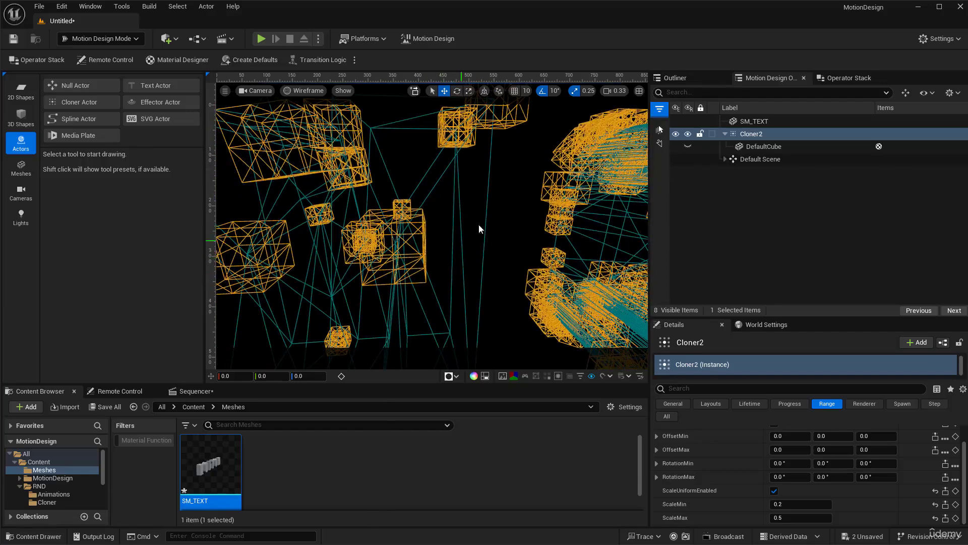
{"action": "mouse_move", "coordinate": [453, 233]}
{"action": "right_mouse_down"}
{"action": "mouse_move", "coordinate": [580, 235]}
{"action": "mouse_move", "coordinate": [437, 240]}
{"action": "mouse_move", "coordinate": [390, 257]}
{"action": "mouse_move", "coordinate": [445, 249]}
{"action": "mouse_move", "coordinate": [448, 164]}
{"action": "right_mouse_up"}
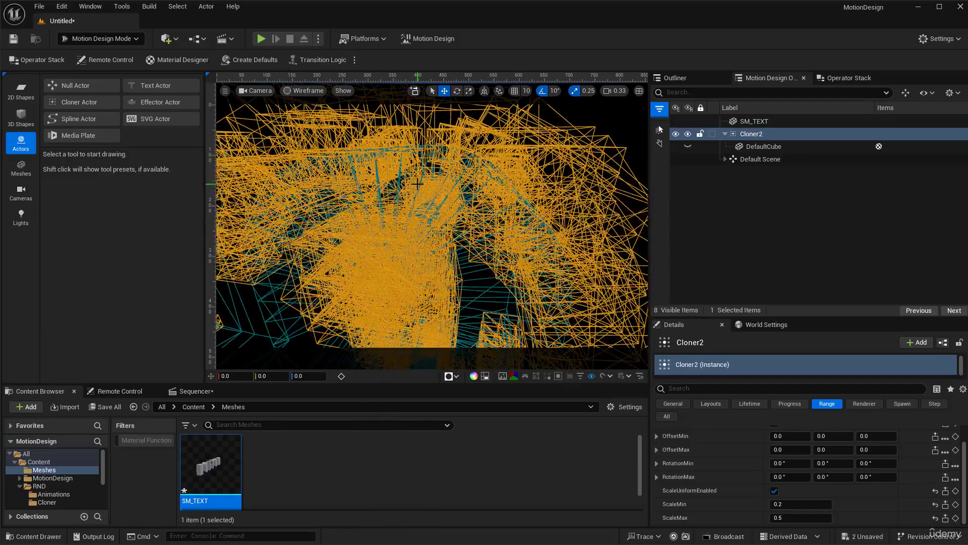
Set the Sample Data of Cloner2's Mesh layout to Triangles and view the clone distribution.
{"action": "left_click", "coordinate": [712, 404]}
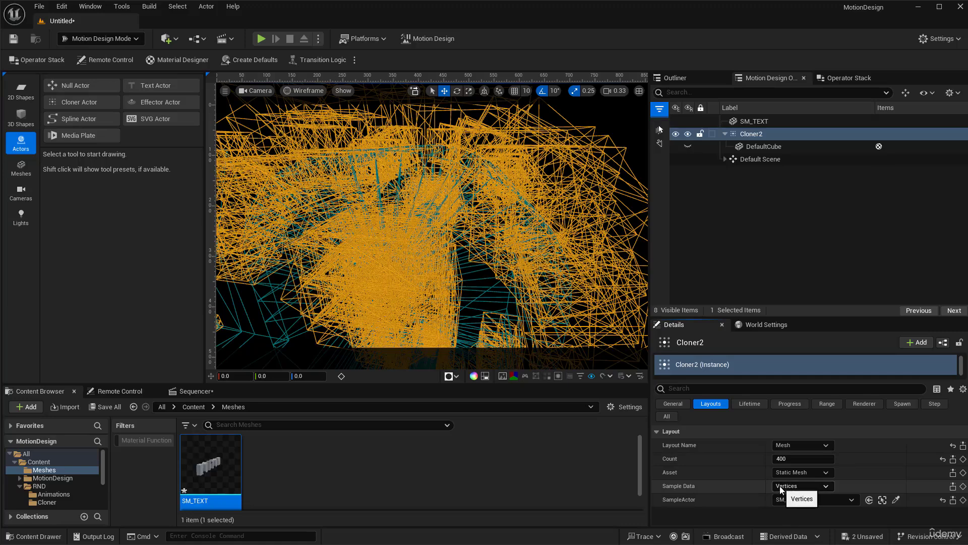
{"action": "left_click", "coordinate": [801, 486]}
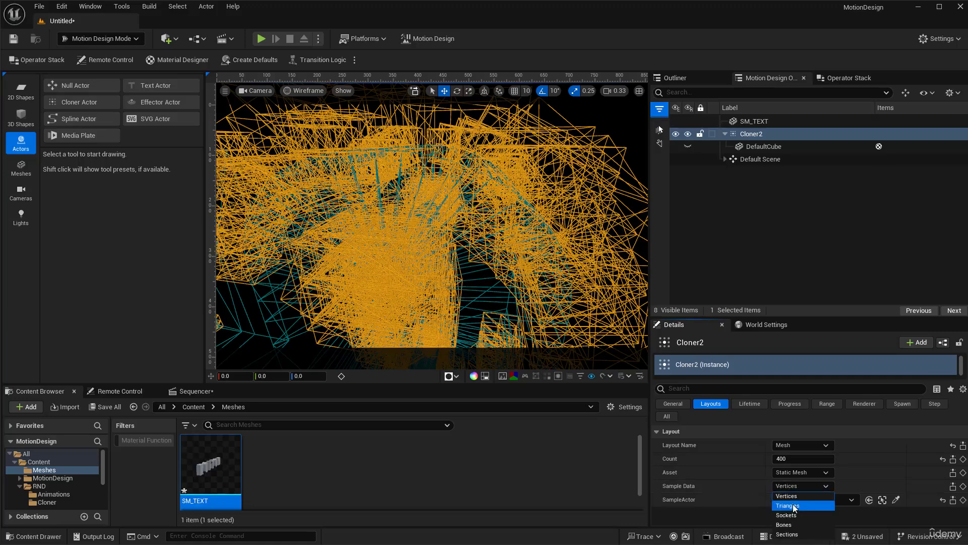
{"action": "left_click", "coordinate": [789, 508]}
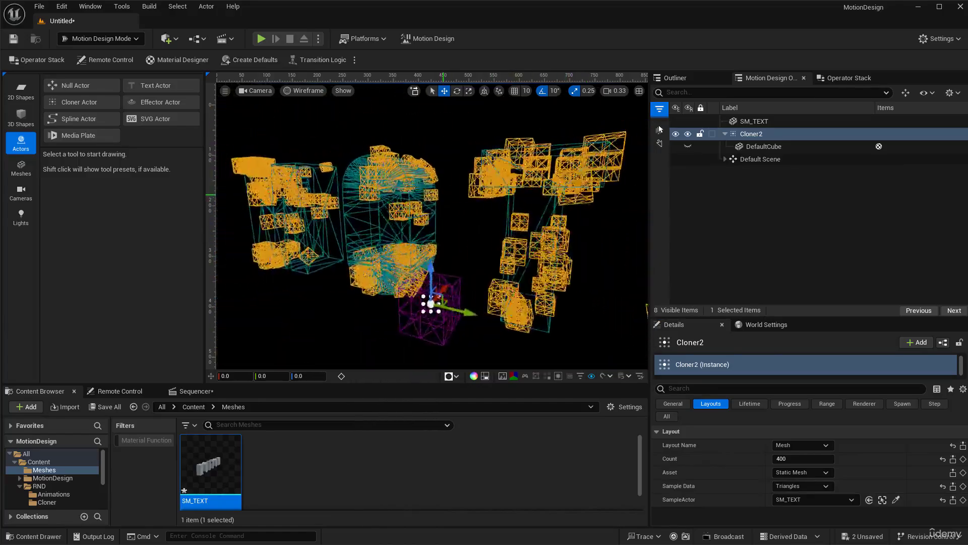
{"action": "right_click_drag", "start_coordinate": [443, 194], "coordinate": [499, 212]}
Set Cloner2's clone count to 1000 and its Sample Data to Vertices.
{"action": "left_click", "coordinate": [781, 458]}
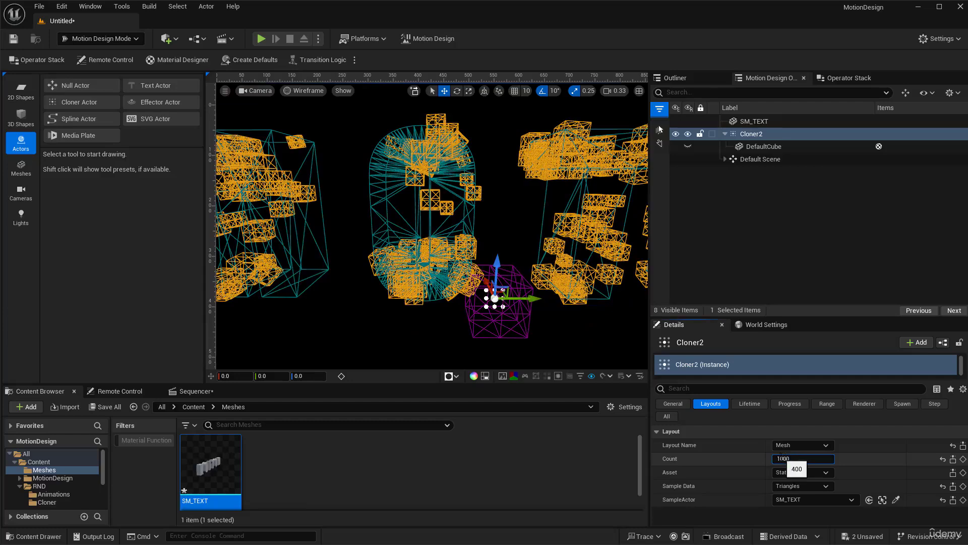
{"action": "key", "text": "Return"}
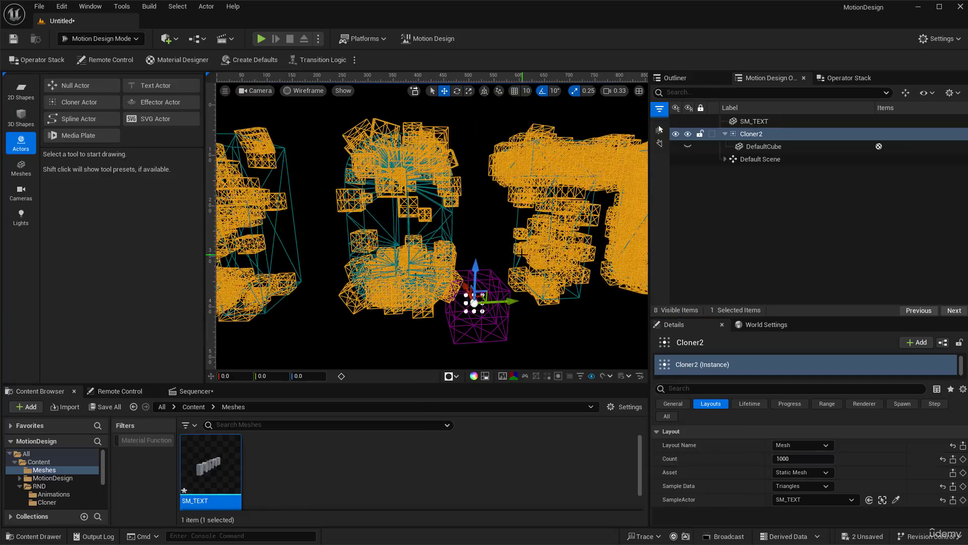
{"action": "left_click", "coordinate": [799, 486]}
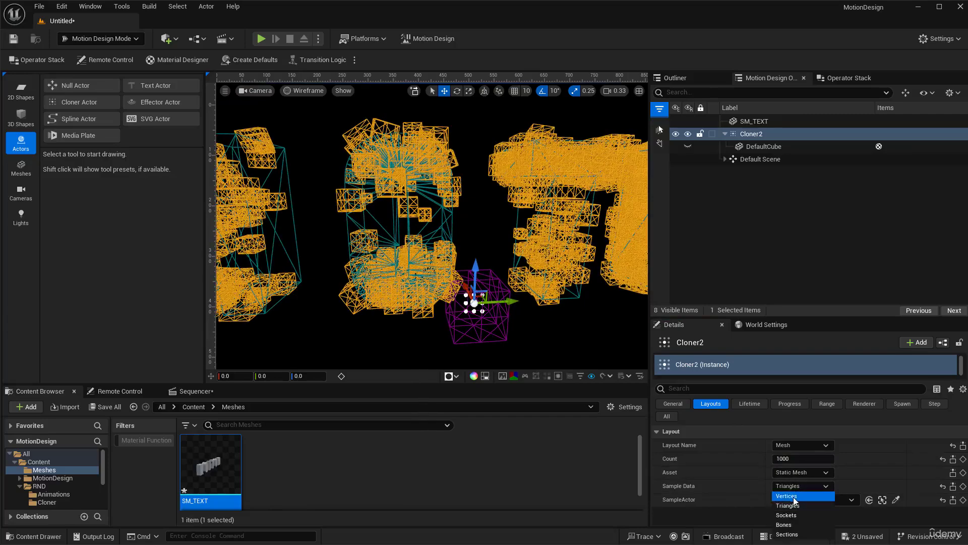
{"action": "left_click", "coordinate": [794, 498]}
{"action": "right_click_drag", "start_coordinate": [547, 265], "coordinate": [464, 269]}
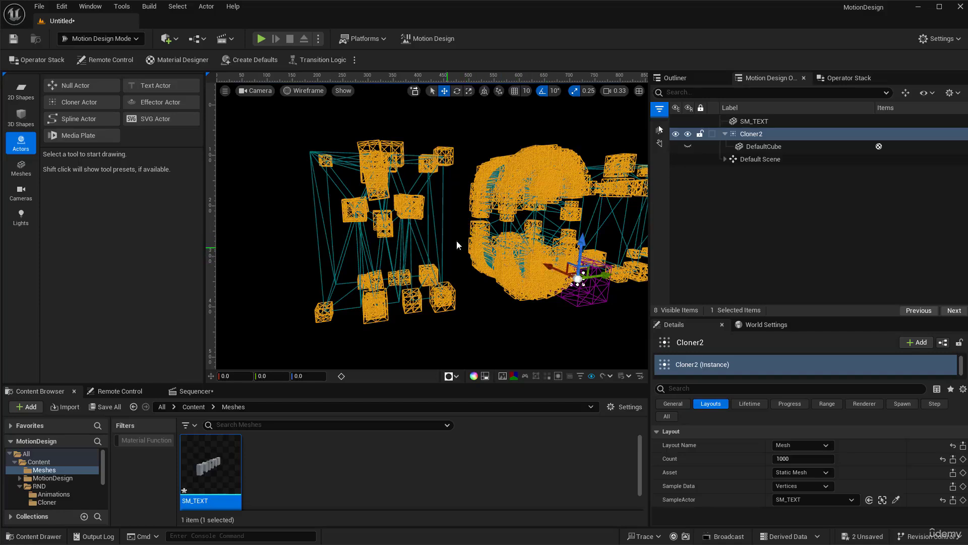
Change Cloner2's layout from Mesh to Grid.
{"action": "left_click", "coordinate": [800, 445]}
{"action": "left_click", "coordinate": [791, 455]}
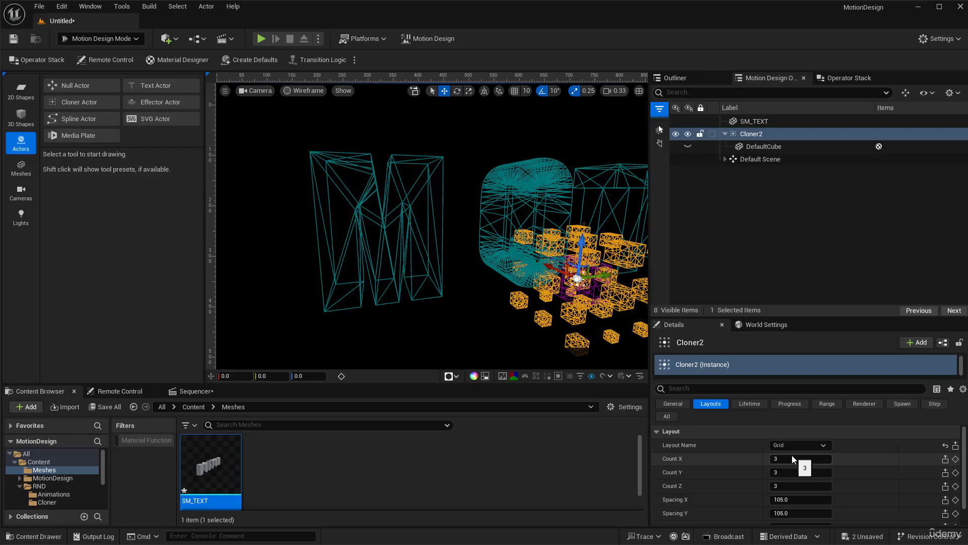
{"action": "right_click_drag", "start_coordinate": [487, 295], "coordinate": [509, 296]}
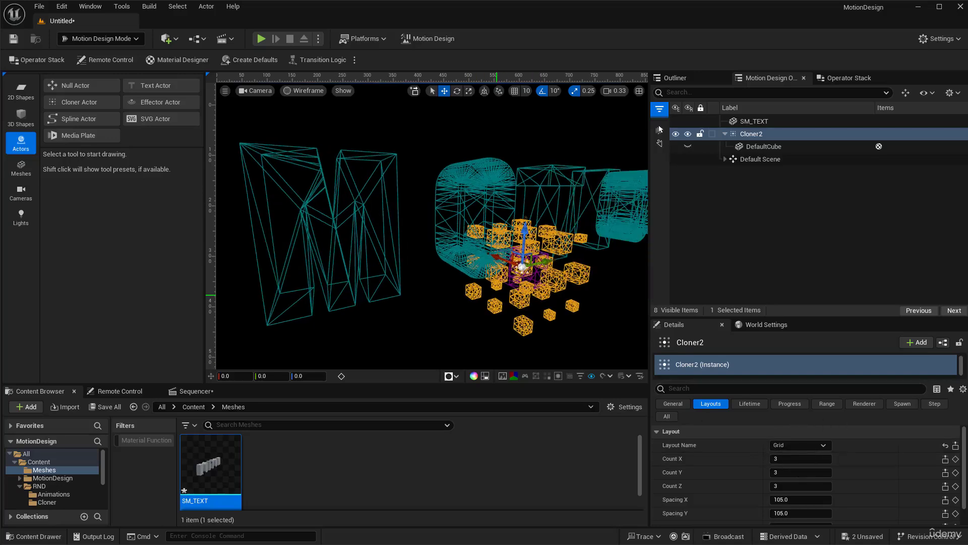
Select the SM_TEXT actor and switch the editor to Modeling mode.
{"action": "left_click", "coordinate": [751, 122]}
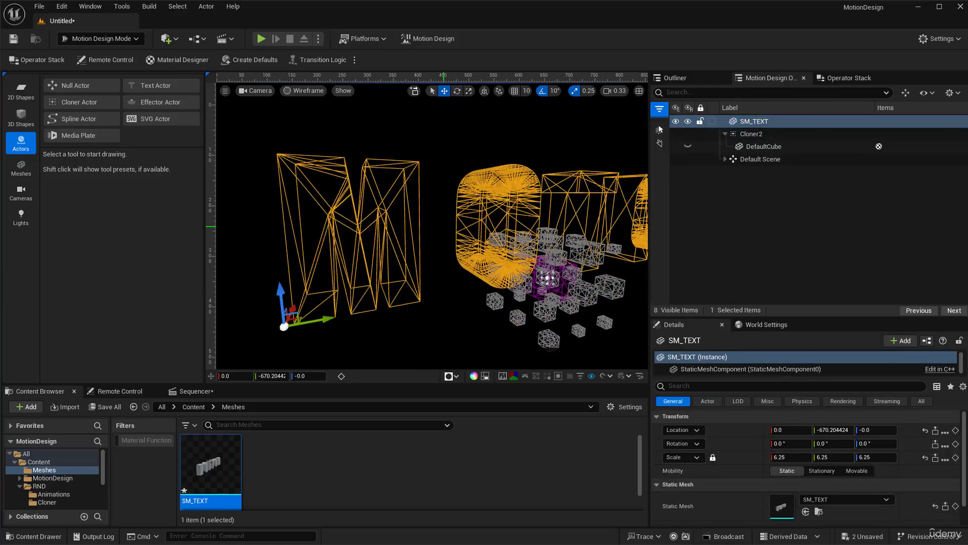
{"action": "left_click", "coordinate": [101, 39]}
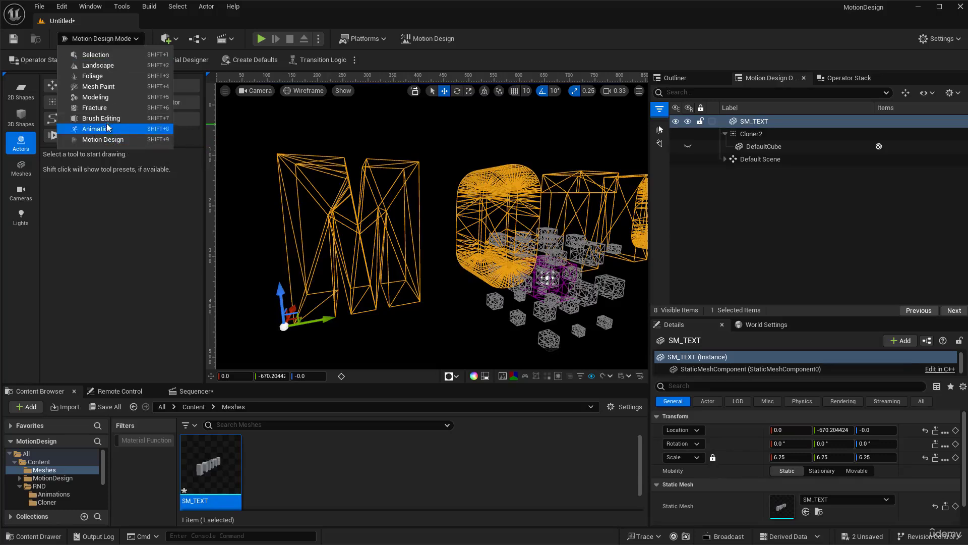
{"action": "left_click", "coordinate": [96, 97]}
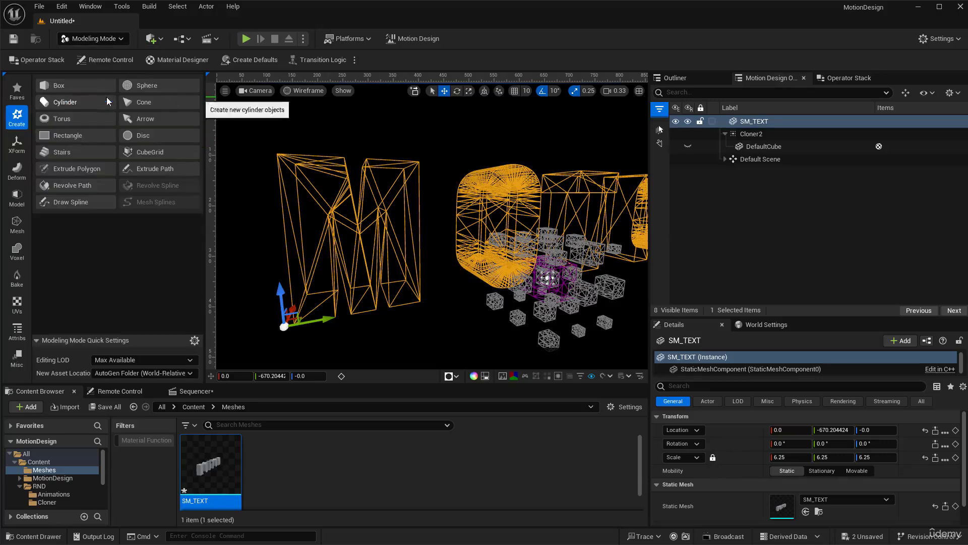
Remesh the SM_TEXT mesh with a target triangle count of 5000 and accept the result.
{"action": "left_click", "coordinate": [16, 225]}
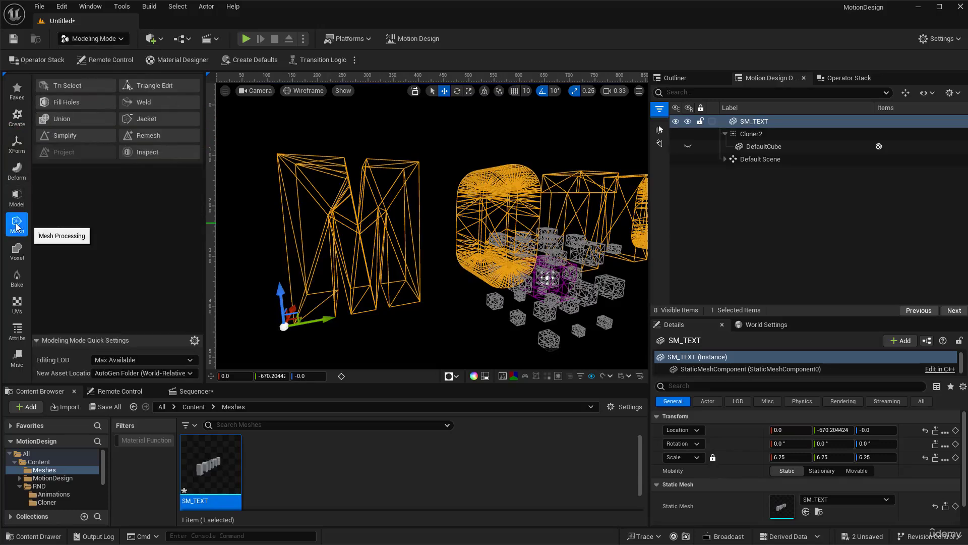
{"action": "left_click", "coordinate": [152, 136]}
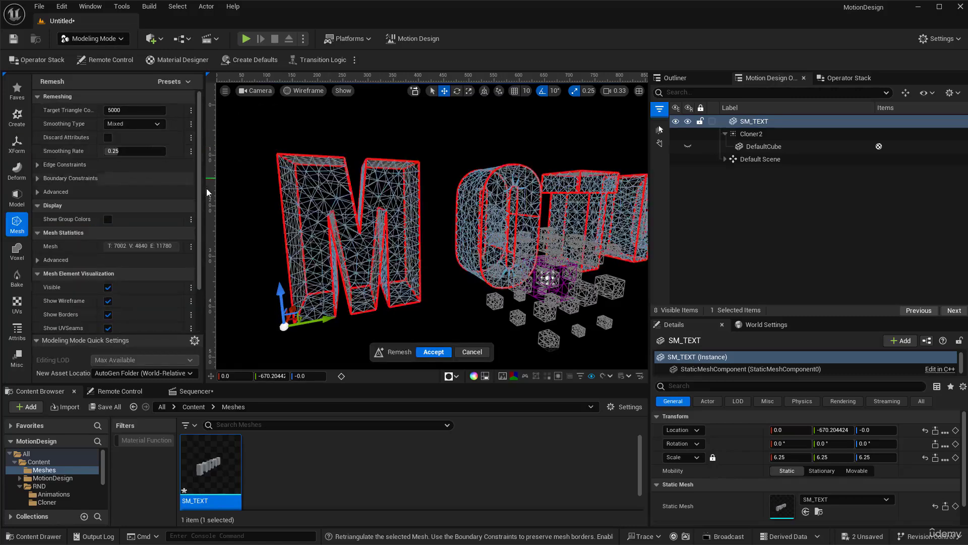
{"action": "right_click_drag", "start_coordinate": [454, 210], "coordinate": [471, 209]}
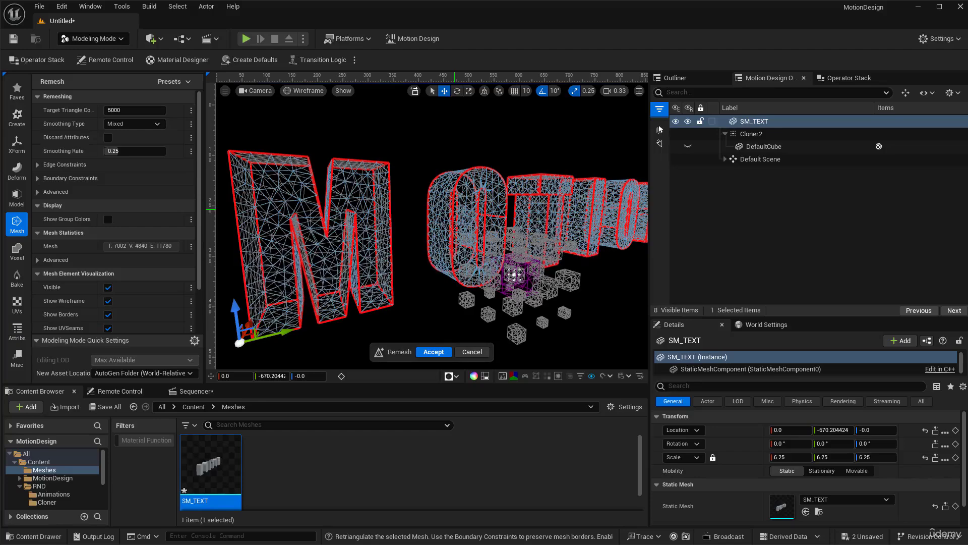
{"action": "mouse_move", "coordinate": [448, 240]}
{"action": "right_mouse_down"}
{"action": "mouse_move", "coordinate": [428, 243]}
{"action": "mouse_move", "coordinate": [449, 241]}
{"action": "right_mouse_up"}
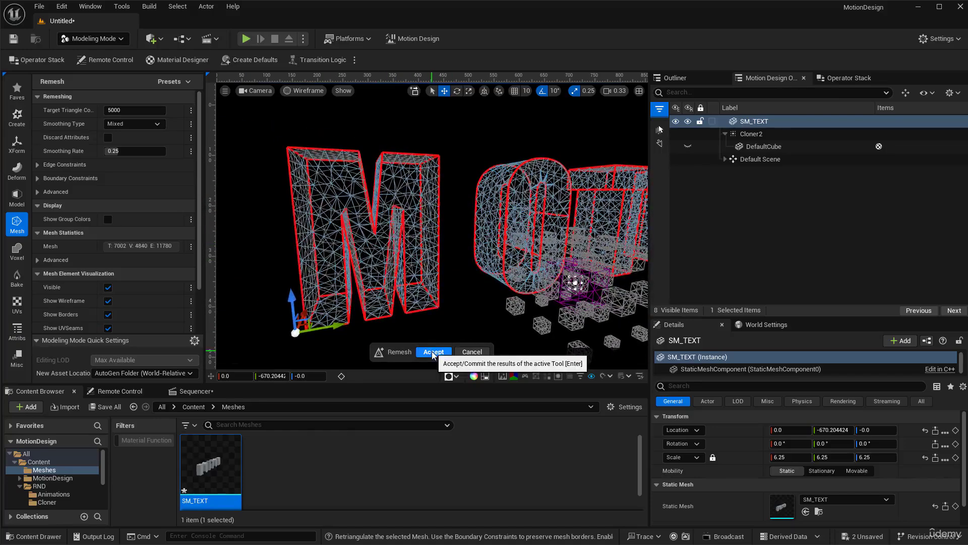
{"action": "left_click", "coordinate": [434, 352]}
{"action": "left_click", "coordinate": [453, 295]}
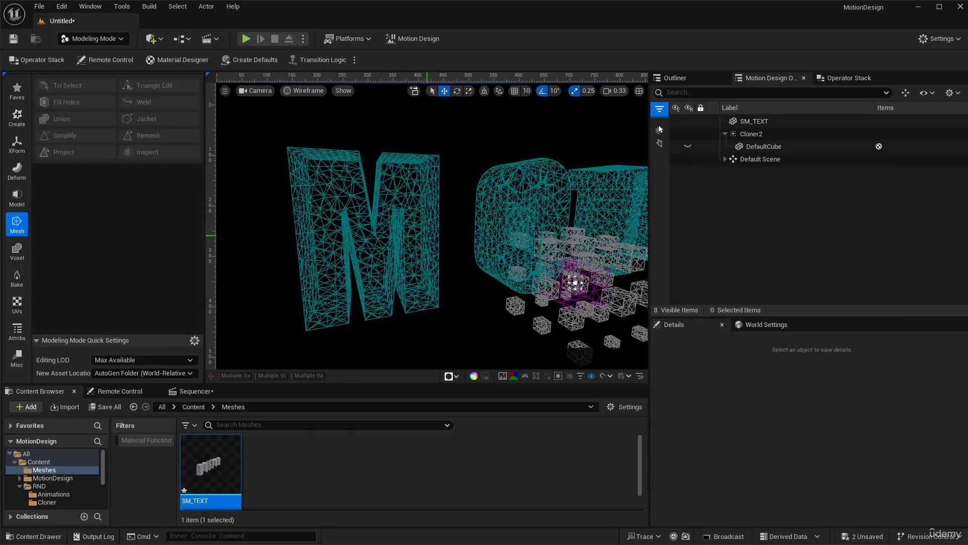
{"action": "right_click_drag", "start_coordinate": [382, 239], "coordinate": [589, 236]}
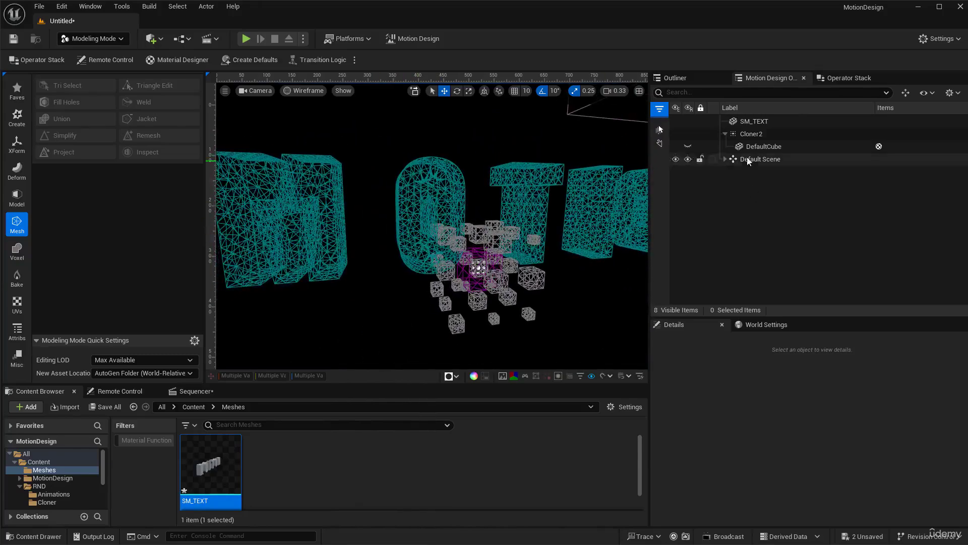
Change Cloner2's layout from Grid to Mesh, with SM_TEXT as the sample actor, and inspect the clones.
{"action": "left_click", "coordinate": [750, 134]}
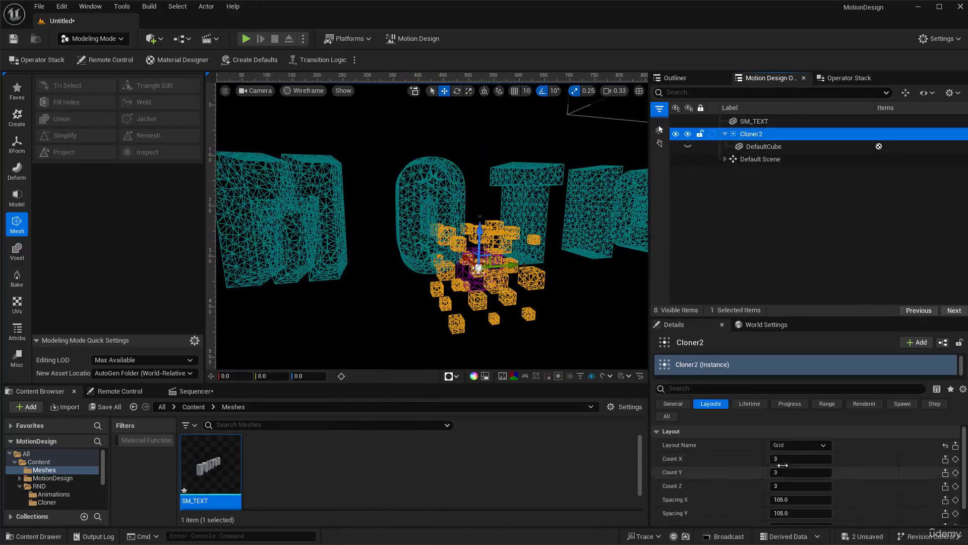
{"action": "left_click", "coordinate": [799, 444]}
{"action": "left_click", "coordinate": [781, 513]}
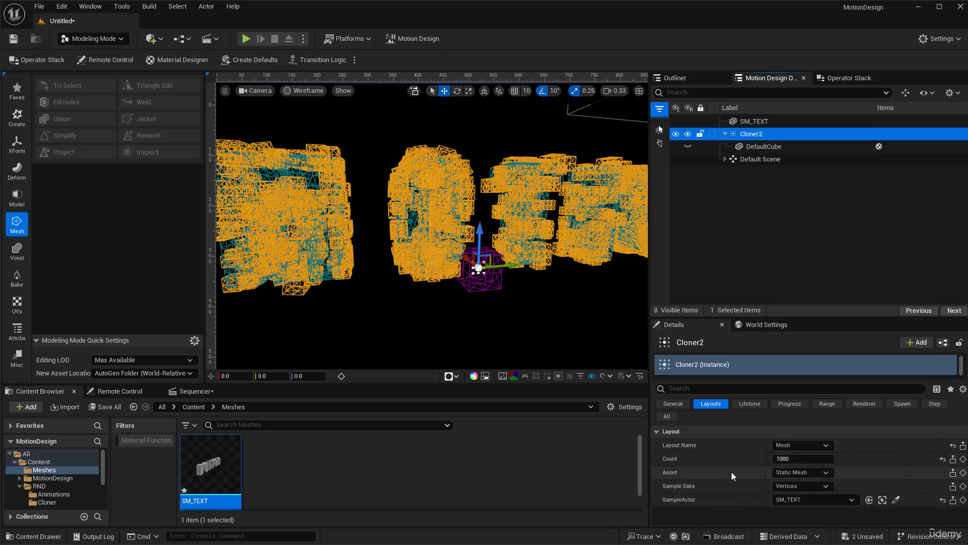
{"action": "left_click", "coordinate": [896, 499]}
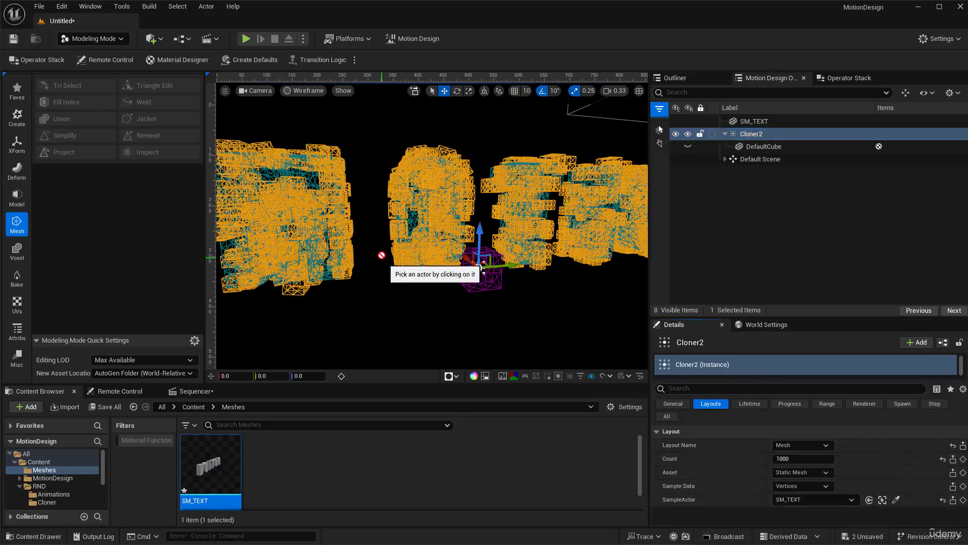
{"action": "scroll", "coordinate": [377, 255], "scroll_direction": "up", "scroll_amount": 5}
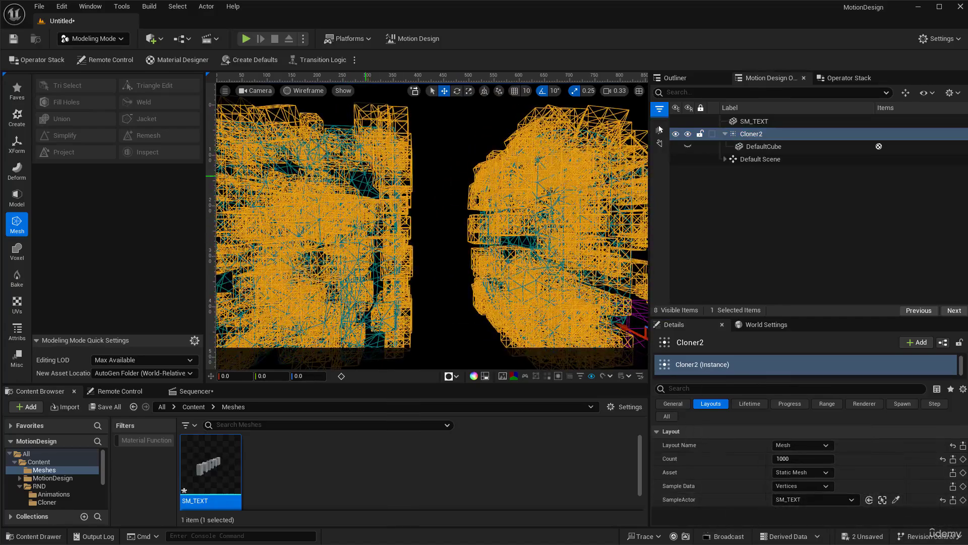
{"action": "right_click_drag", "start_coordinate": [431, 264], "coordinate": [454, 263]}
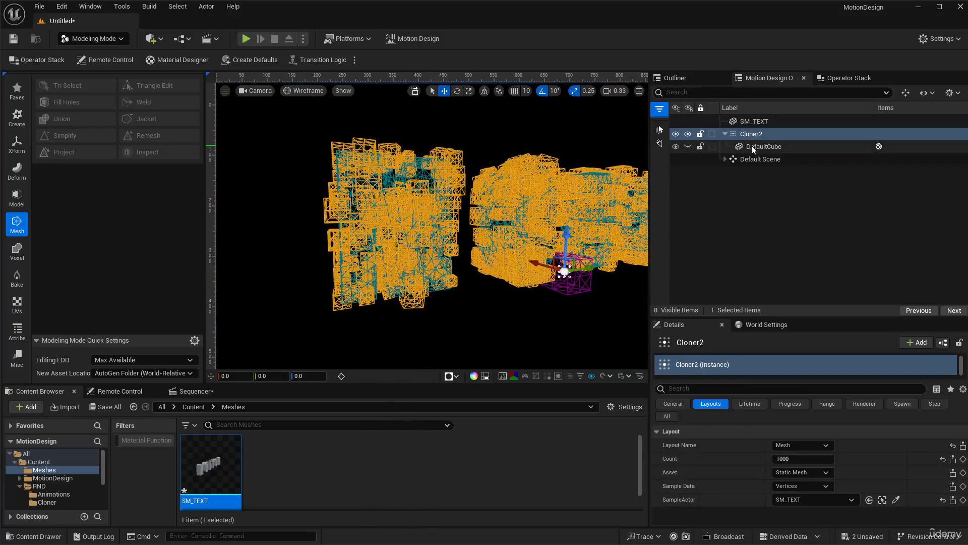
Switch the viewport's view mode from Wireframe to Lit.
{"action": "left_click", "coordinate": [305, 91]}
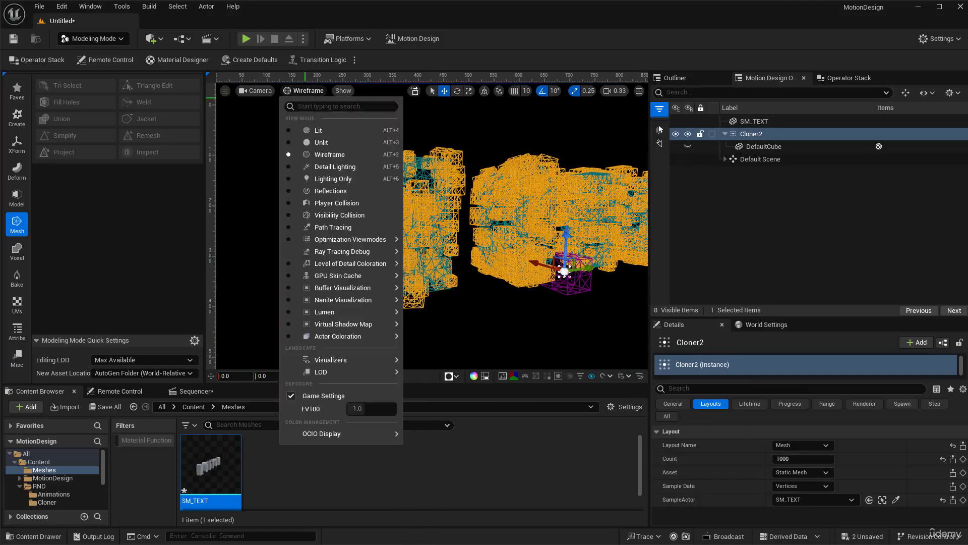
{"action": "left_click", "coordinate": [322, 130]}
{"action": "mouse_move", "coordinate": [461, 253]}
{"action": "right_mouse_down"}
{"action": "mouse_move", "coordinate": [520, 253]}
{"action": "mouse_move", "coordinate": [428, 247]}
{"action": "mouse_move", "coordinate": [439, 247]}
{"action": "right_mouse_up"}
Set Cloner2's clone count to 1200 and inspect the coverage of the letters.
{"action": "left_click", "coordinate": [794, 458]}
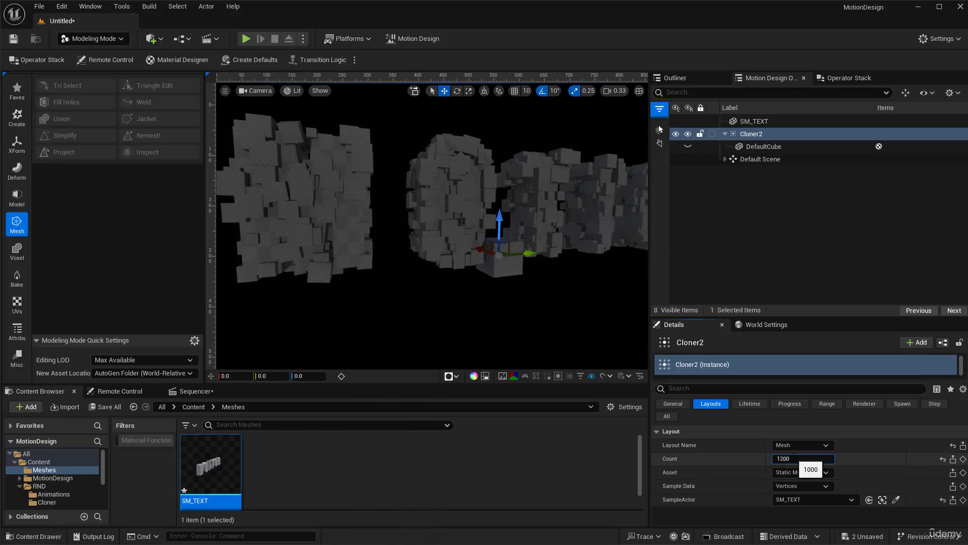
{"action": "key", "text": "Return"}
{"action": "mouse_move", "coordinate": [477, 317]}
{"action": "right_mouse_down"}
{"action": "mouse_move", "coordinate": [488, 316]}
{"action": "mouse_move", "coordinate": [452, 314]}
{"action": "mouse_move", "coordinate": [451, 289]}
{"action": "right_mouse_up"}
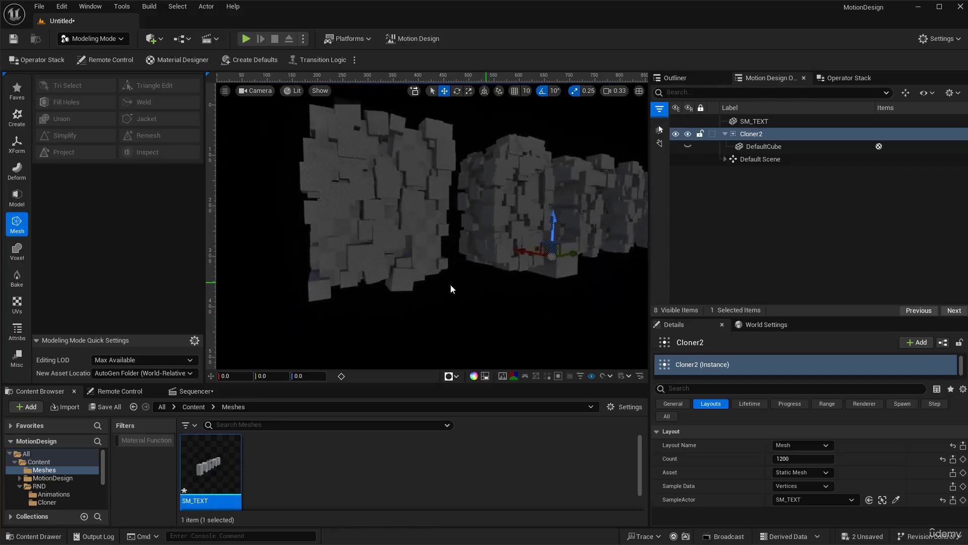
{"action": "right_click_drag", "start_coordinate": [390, 201], "coordinate": [420, 192]}
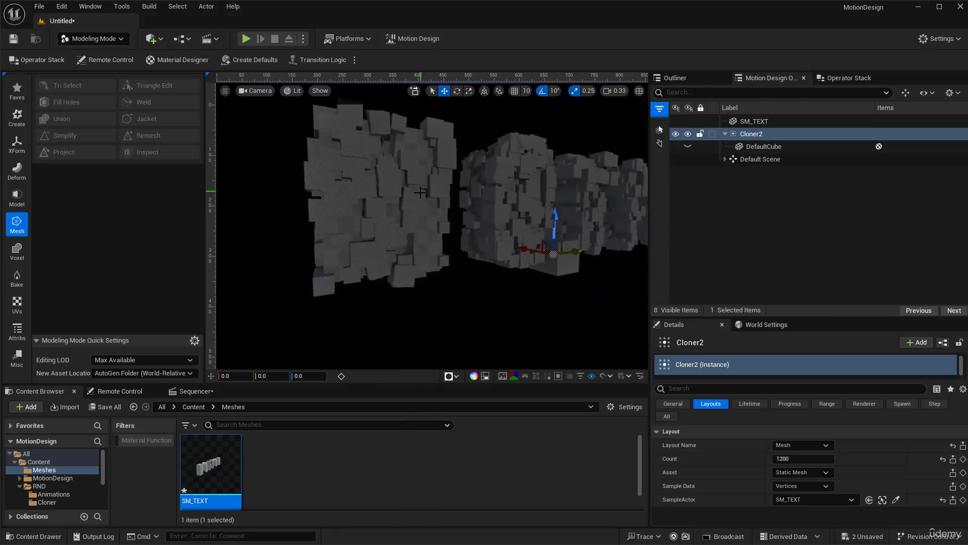
Reduce Cloner2's clone count to 300 and deselect the cloner.
{"action": "left_click", "coordinate": [785, 459]}
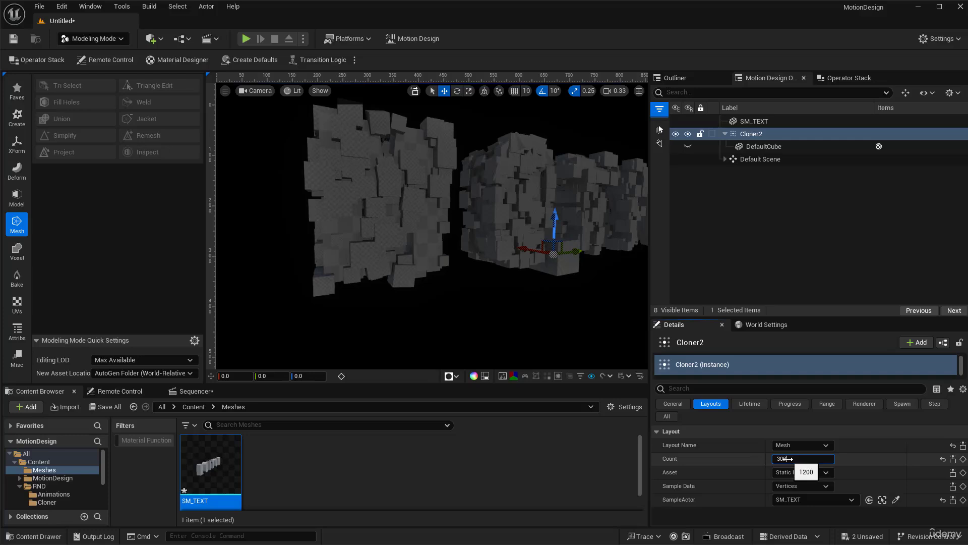
{"action": "type", "text": "300"}
{"action": "key", "text": "Return"}
{"action": "left_click", "coordinate": [501, 321]}
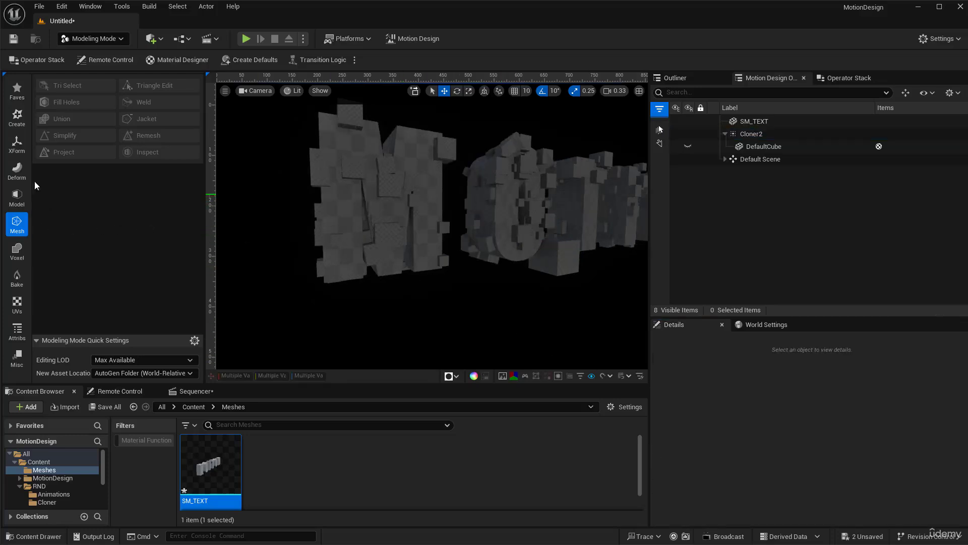
Switch the editor to Motion Design mode and place a Sphere mesh below the text letters.
{"action": "left_click", "coordinate": [96, 38]}
{"action": "left_click", "coordinate": [99, 138]}
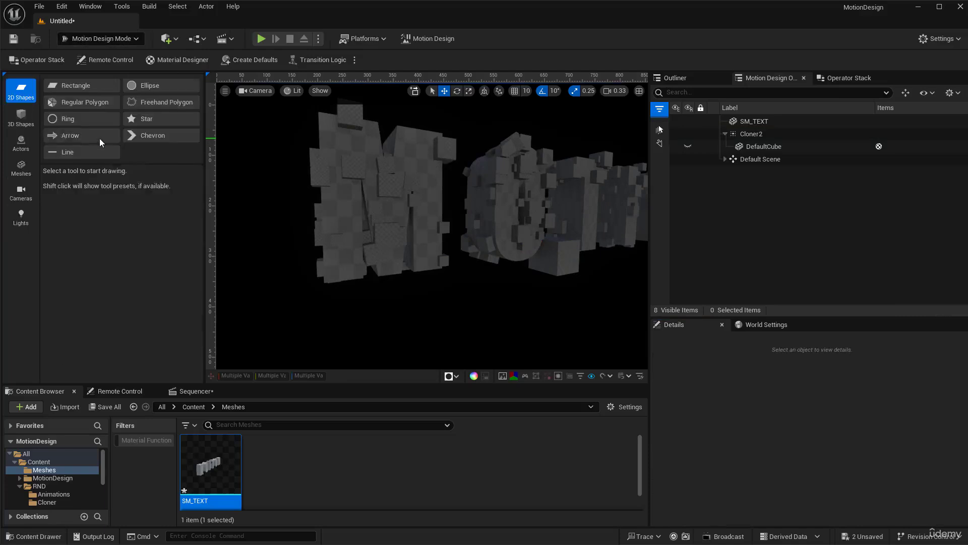
{"action": "left_click", "coordinate": [24, 168]}
{"action": "left_click", "coordinate": [140, 86]}
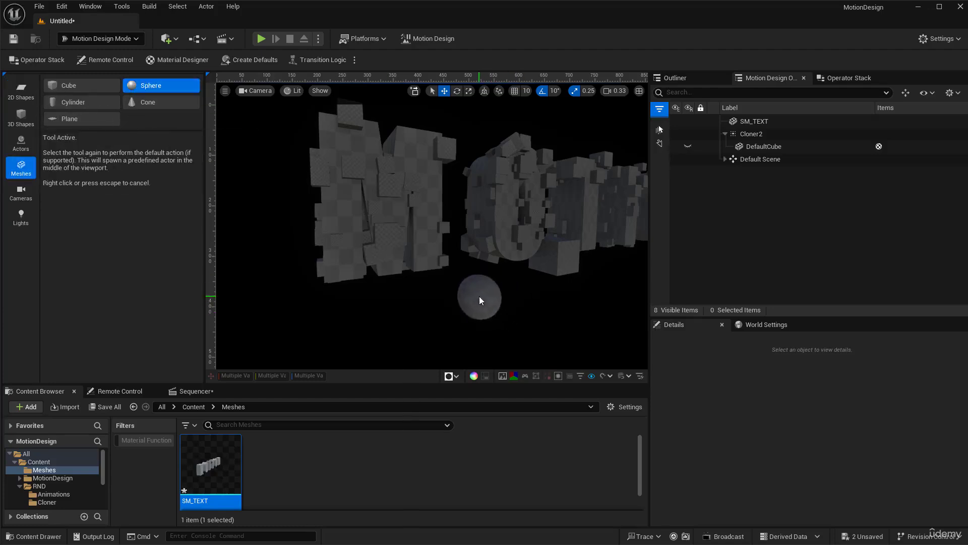
{"action": "left_click", "coordinate": [474, 297]}
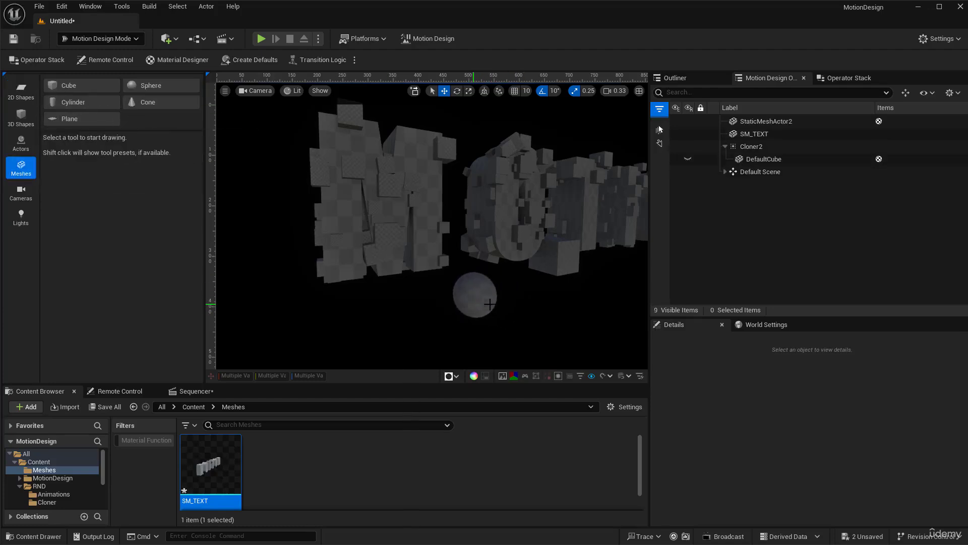
Parent the new sphere actor to Cloner2 and delete DefaultCube so only spheres are cloned.
{"action": "left_click_drag", "start_coordinate": [747, 121], "coordinate": [757, 147]}
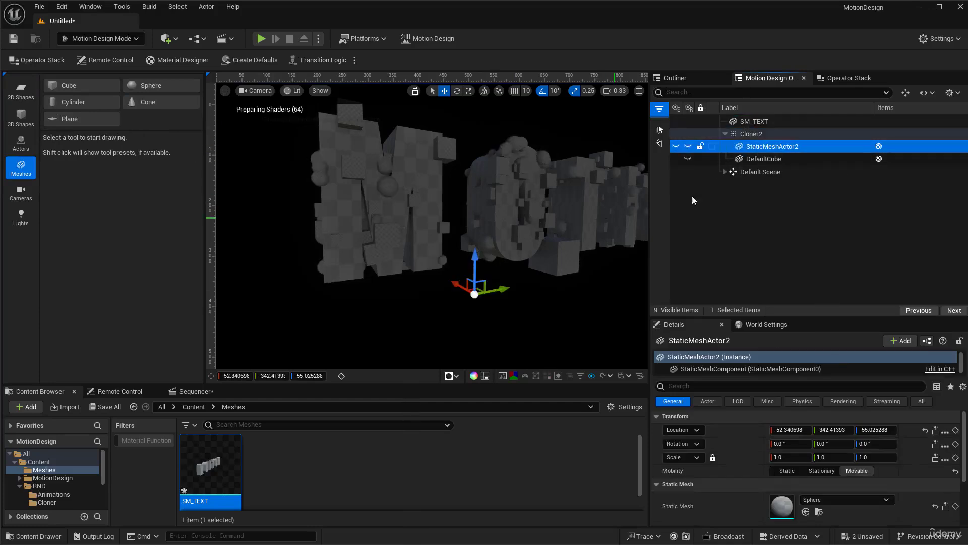
{"action": "left_click", "coordinate": [764, 161]}
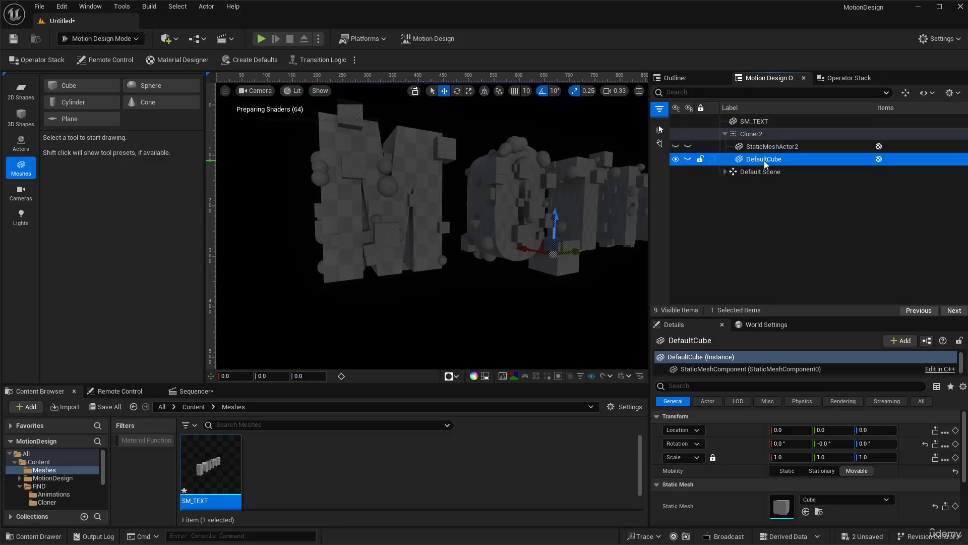
{"action": "key", "text": "Delete"}
{"action": "left_click", "coordinate": [362, 230]}
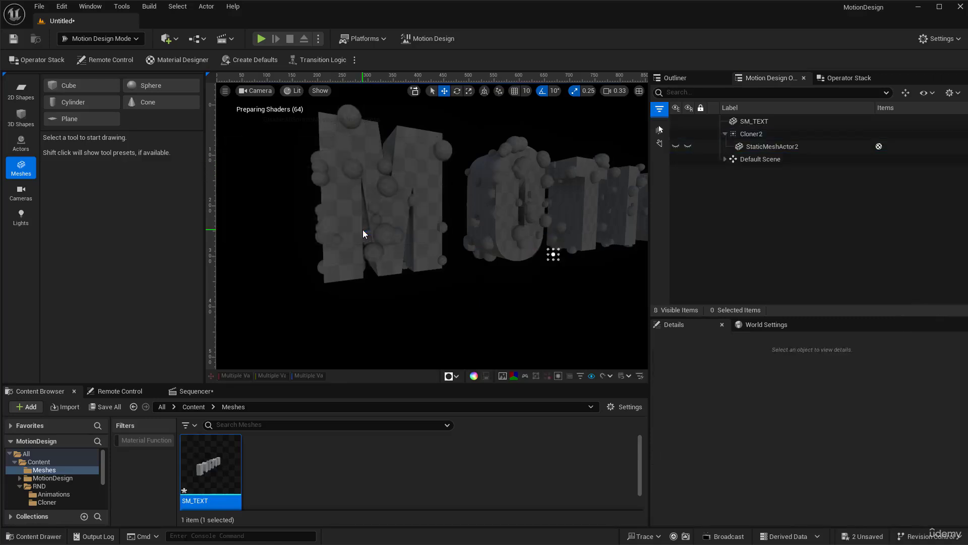
Set Cloner2's clone count to 1500.
{"action": "left_click", "coordinate": [757, 134]}
{"action": "left_click", "coordinate": [789, 460]}
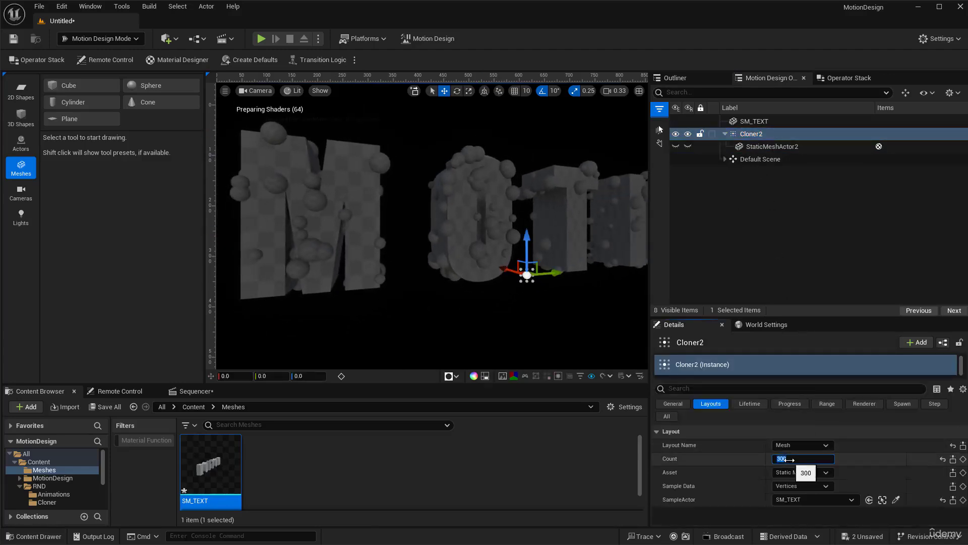
{"action": "type", "text": "1000"}
{"action": "key", "text": "Return"}
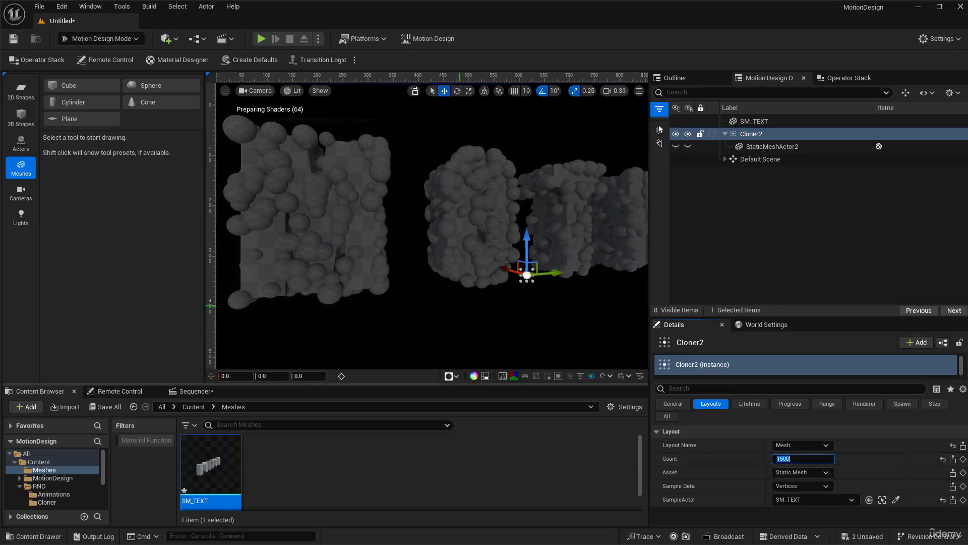
{"action": "key", "text": "Return"}
Try Triangles as Cloner2's Sample Data, and set it back to Vertices.
{"action": "left_click", "coordinate": [801, 486]}
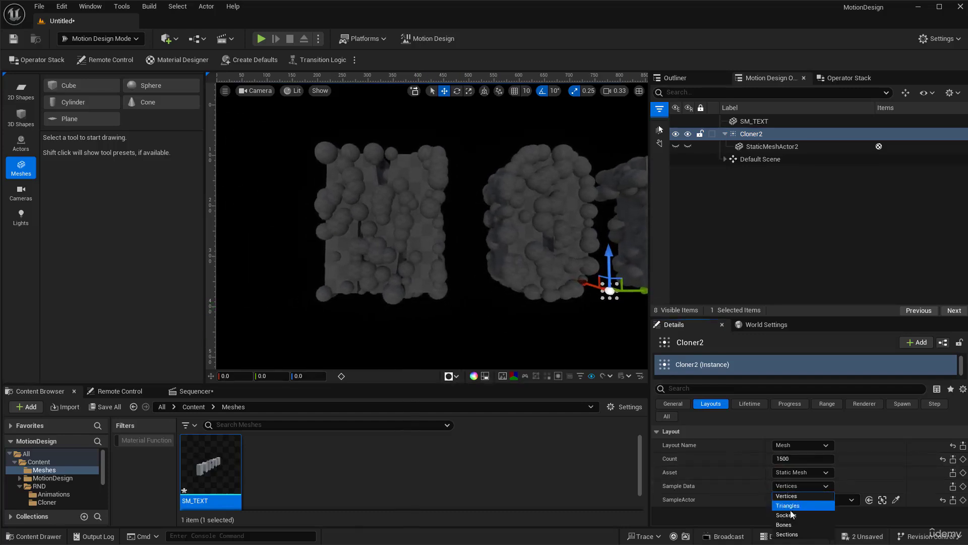
{"action": "left_click", "coordinate": [793, 506]}
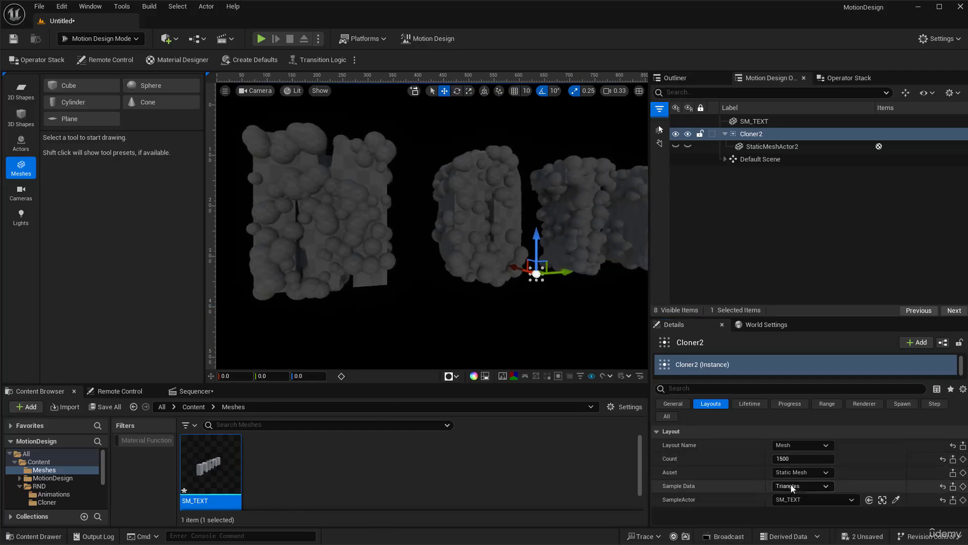
{"action": "left_click", "coordinate": [798, 487]}
{"action": "left_click", "coordinate": [797, 497]}
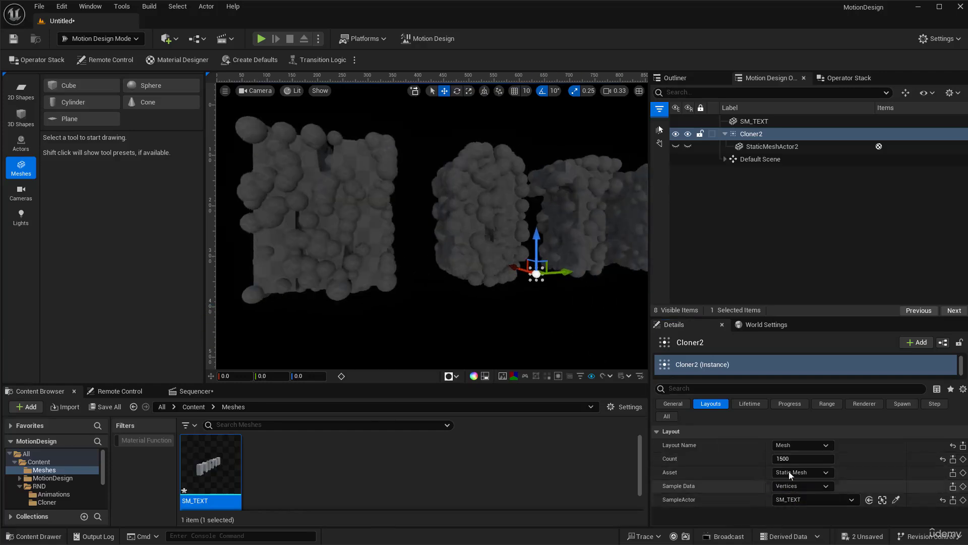
In Cloner2's range settings, set the uniform ScaleMin to 0.3 and ScaleMax to 0.4.
{"action": "left_click", "coordinate": [870, 403]}
{"action": "left_click", "coordinate": [827, 404]}
{"action": "scroll", "coordinate": [742, 459], "scroll_direction": "down", "scroll_amount": 2}
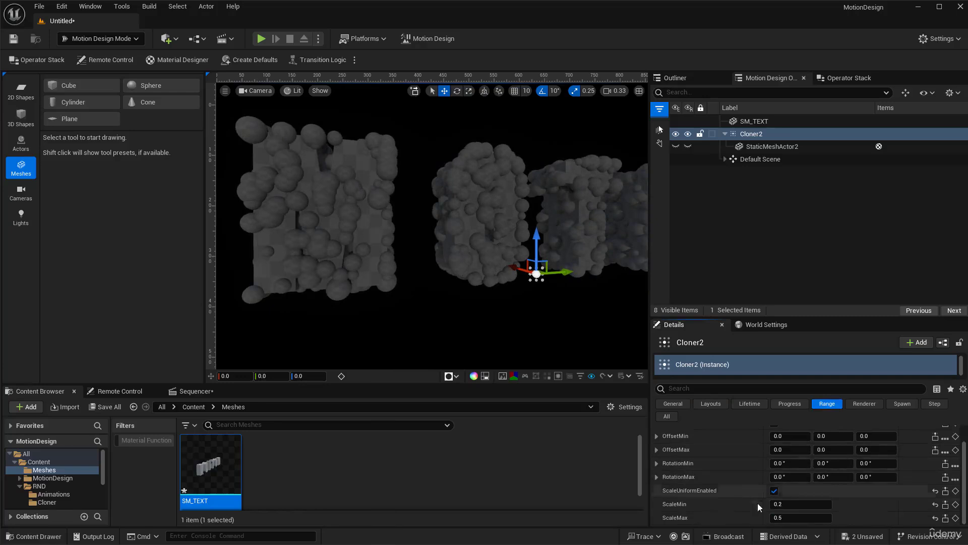
{"action": "left_click", "coordinate": [789, 503]}
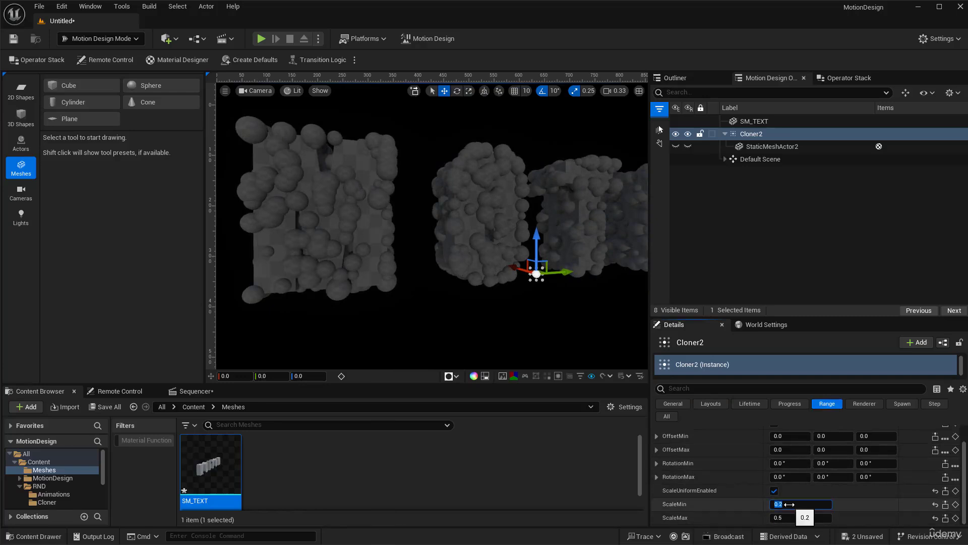
{"action": "type", "text": "0.3"}
{"action": "key", "text": "Return"}
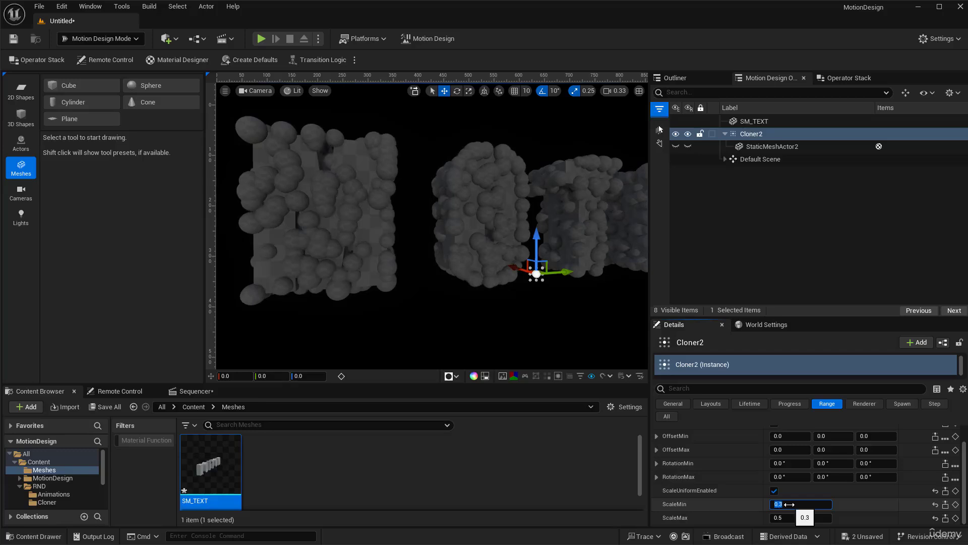
{"action": "left_click", "coordinate": [781, 517]}
{"action": "type", "text": "0.4"}
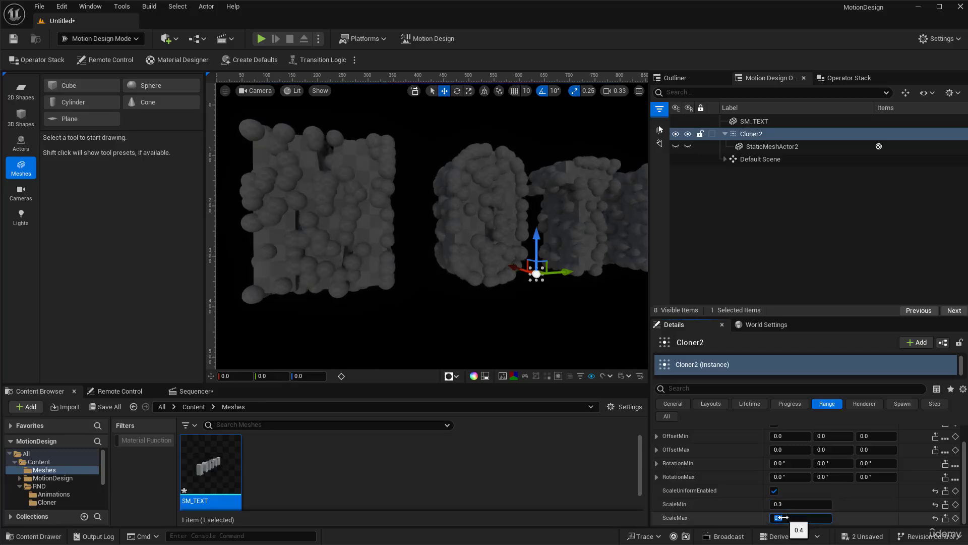
{"action": "key", "text": "Return"}
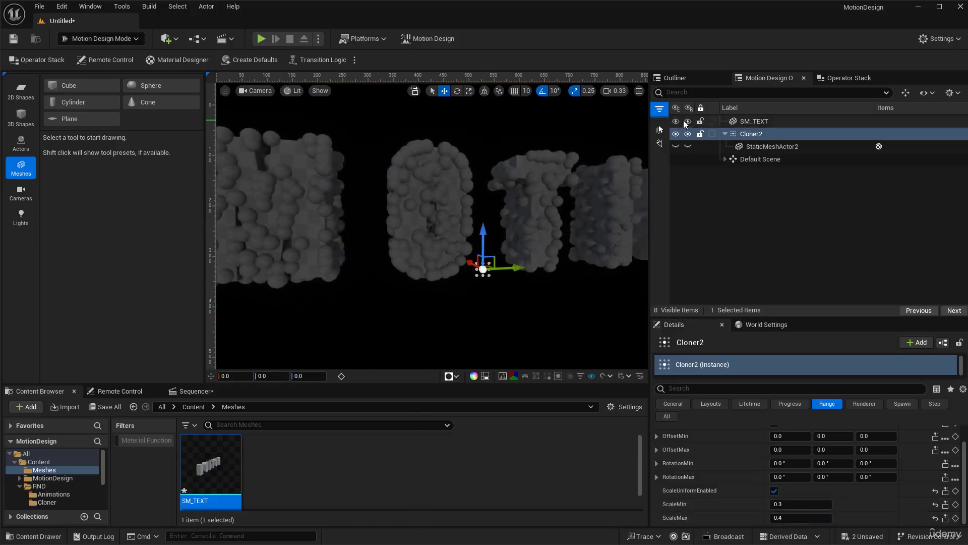
Hide the SM_TEXT actor in the viewport, view the sphere clones alone, and select SM_TEXT.
{"action": "left_click", "coordinate": [676, 121]}
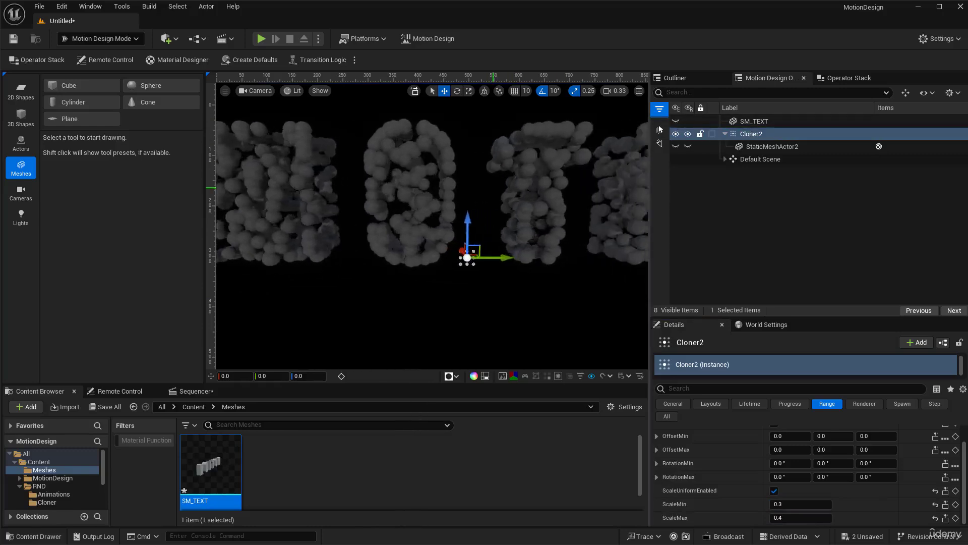
{"action": "key", "text": "s"}
{"action": "right_click_drag", "start_coordinate": [493, 187], "coordinate": [506, 186]}
{"action": "key", "text": "w"}
{"action": "key", "text": "s"}
{"action": "left_click", "coordinate": [754, 122]}
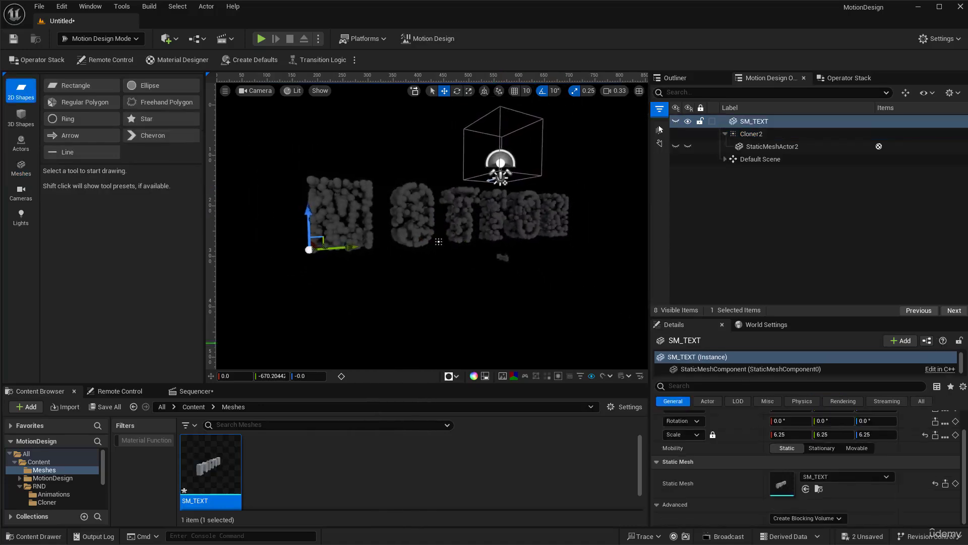
Try clone counts of 3000 and 4000 on Cloner2's Mesh layout.
{"action": "left_click", "coordinate": [751, 133]}
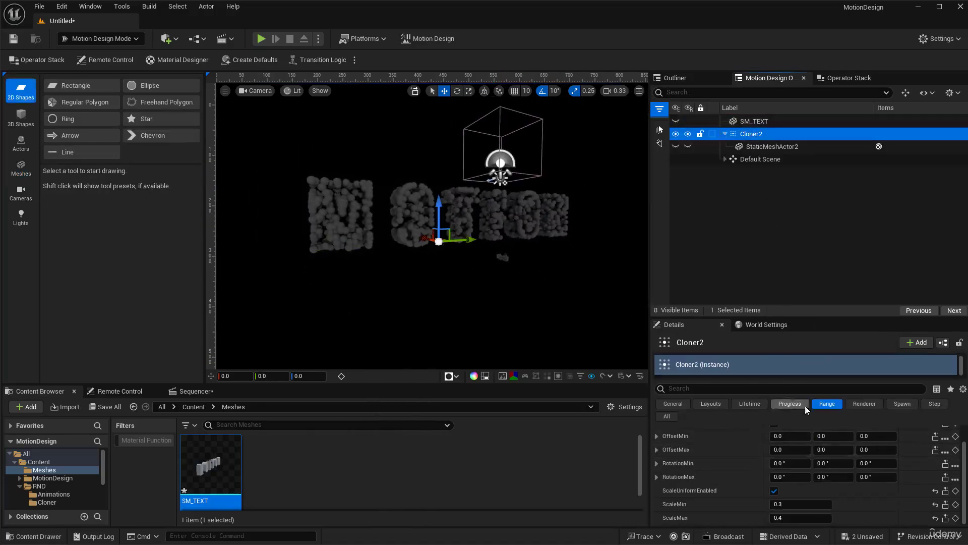
{"action": "left_click", "coordinate": [710, 404]}
{"action": "left_click", "coordinate": [788, 458]}
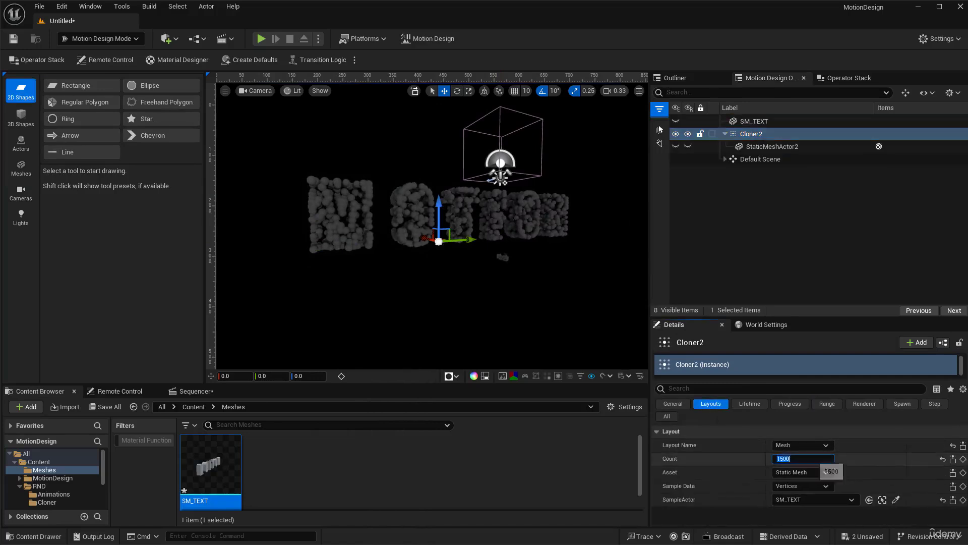
{"action": "type", "text": "3000"}
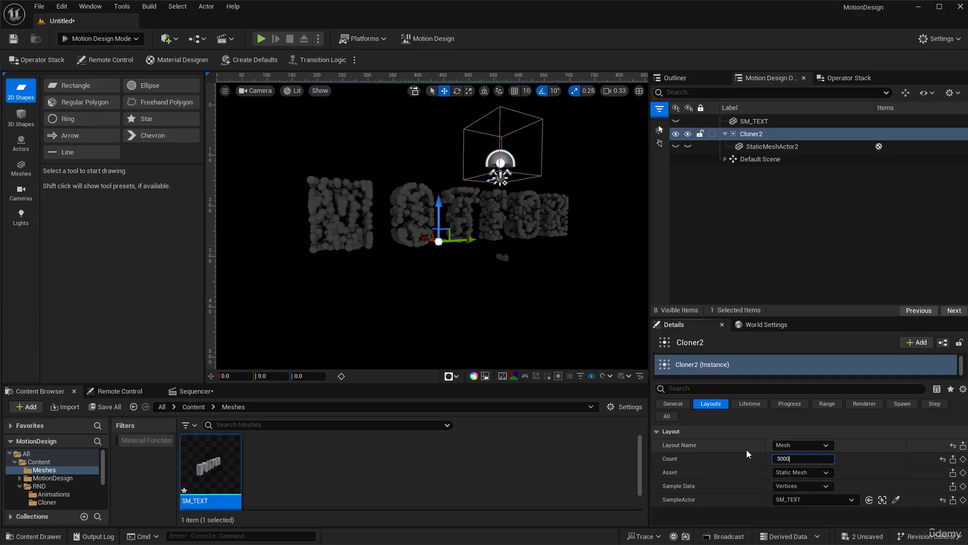
{"action": "key", "text": "Return"}
{"action": "right_click_drag", "start_coordinate": [575, 325], "coordinate": [547, 318]}
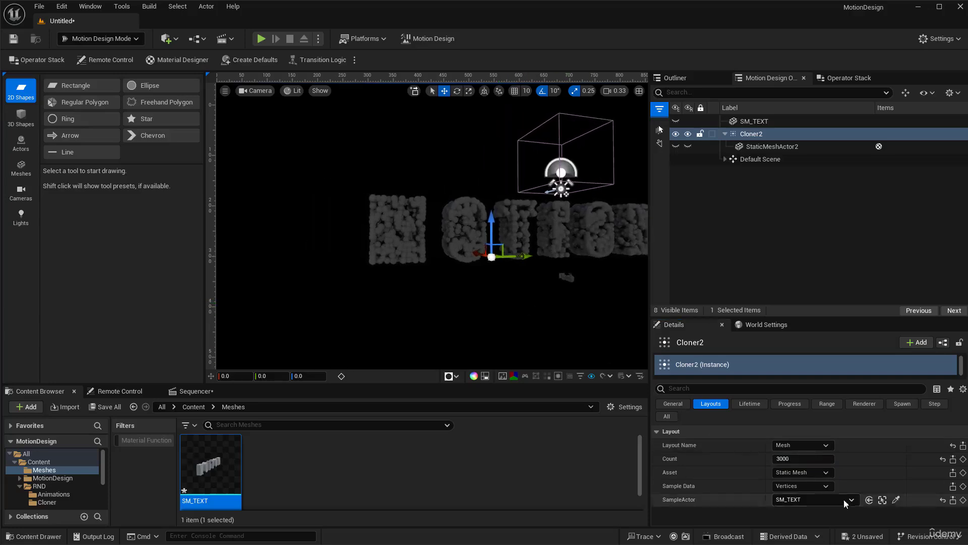
{"action": "left_click", "coordinate": [796, 458]}
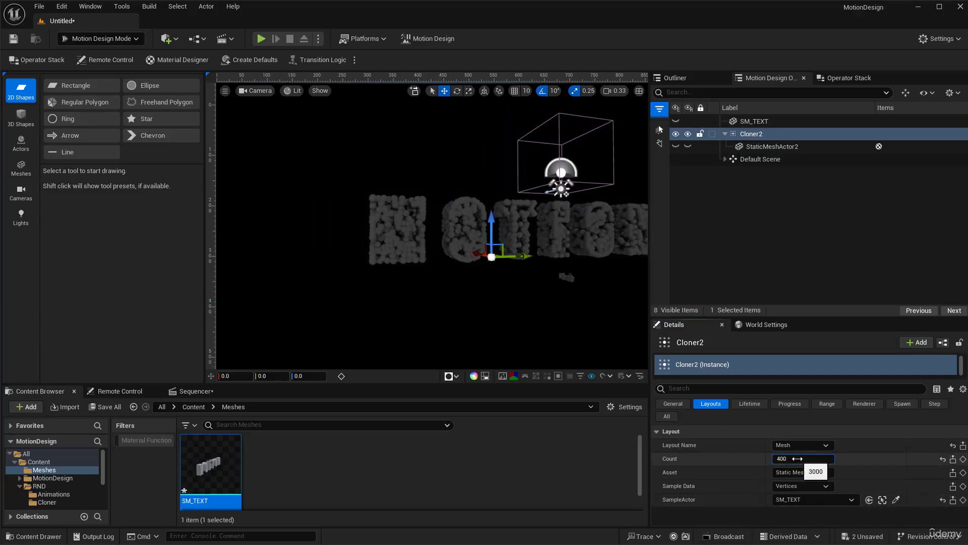
{"action": "key", "text": "Return"}
{"action": "mouse_move", "coordinate": [569, 295]}
{"action": "right_mouse_down"}
{"action": "mouse_move", "coordinate": [595, 289]}
{"action": "mouse_move", "coordinate": [569, 295]}
{"action": "right_mouse_up"}
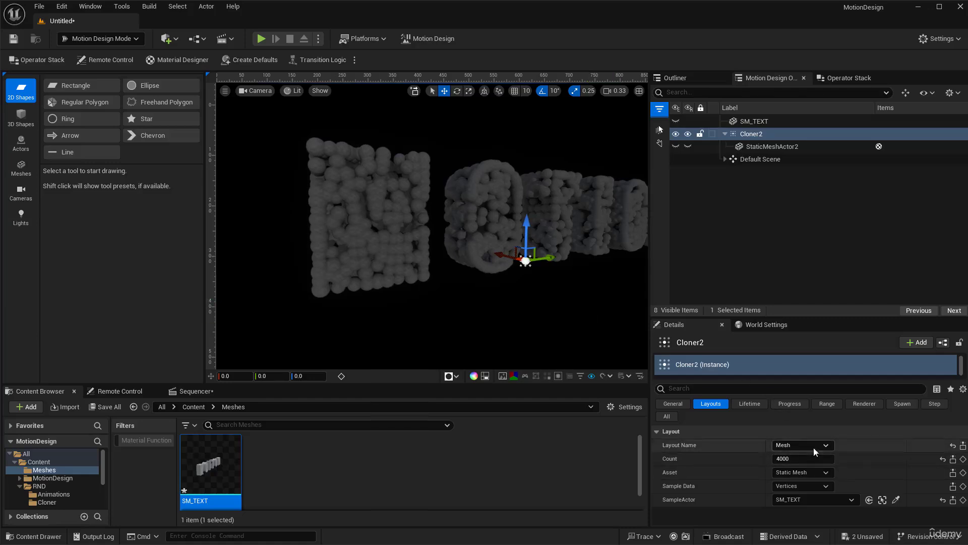
In Cloner2's range settings, set both ScaleMin and ScaleMax to 0.2.
{"action": "left_click", "coordinate": [829, 404]}
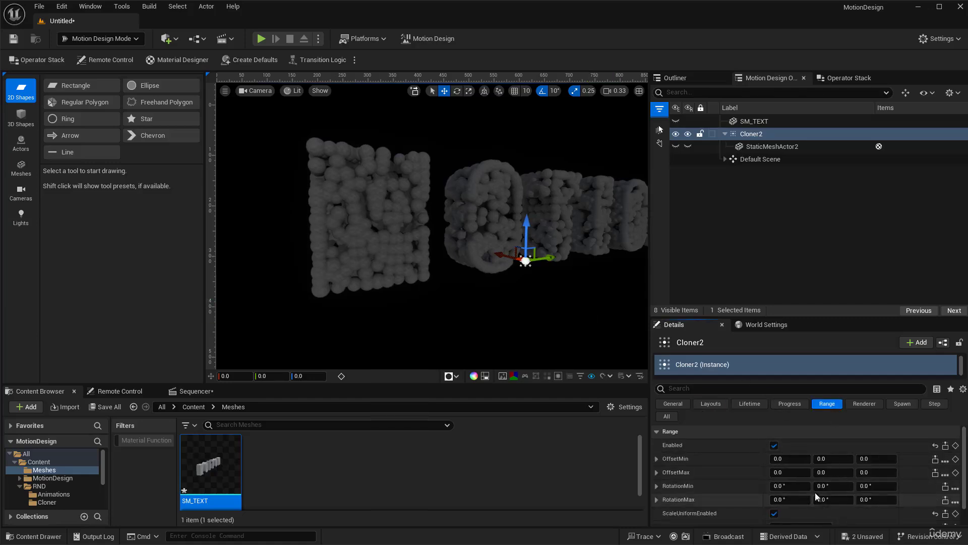
{"action": "scroll", "coordinate": [815, 496], "scroll_direction": "down", "scroll_amount": 2}
{"action": "left_click", "coordinate": [796, 505]}
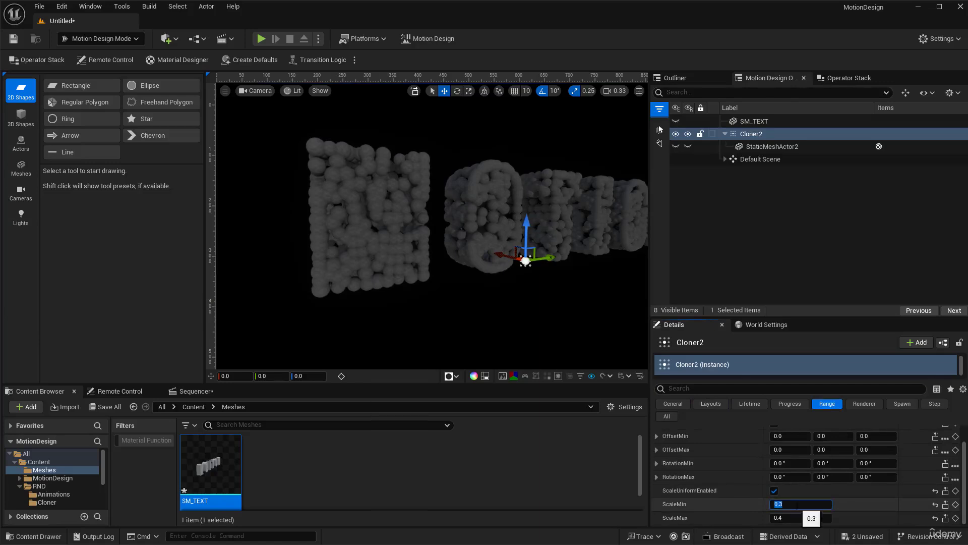
{"action": "key", "text": "Tab"}
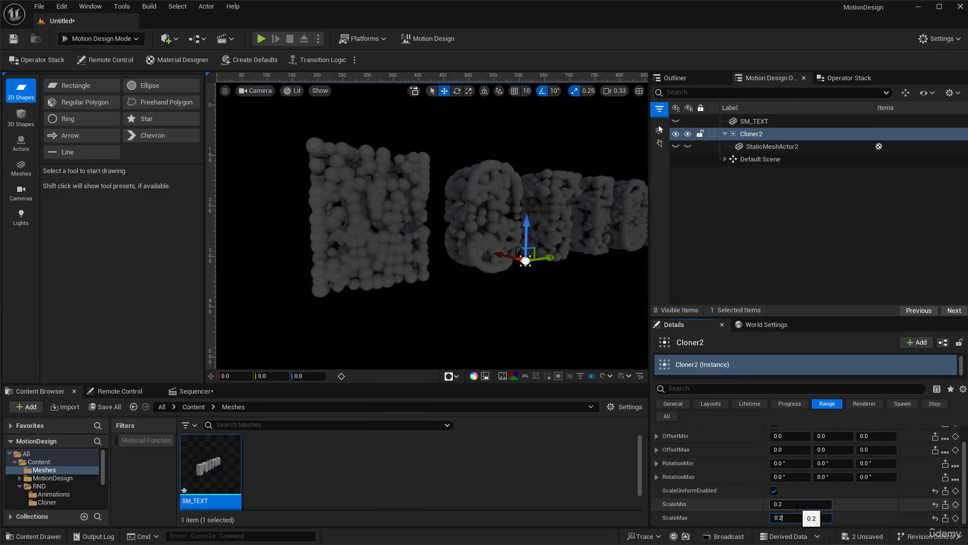
{"action": "key", "text": "Return"}
{"action": "mouse_move", "coordinate": [519, 307]}
{"action": "left_mouse_down", "text": "alt"}
{"action": "mouse_move", "coordinate": [414, 301]}
{"action": "mouse_move", "coordinate": [487, 301]}
{"action": "left_mouse_up", "text": "alt"}
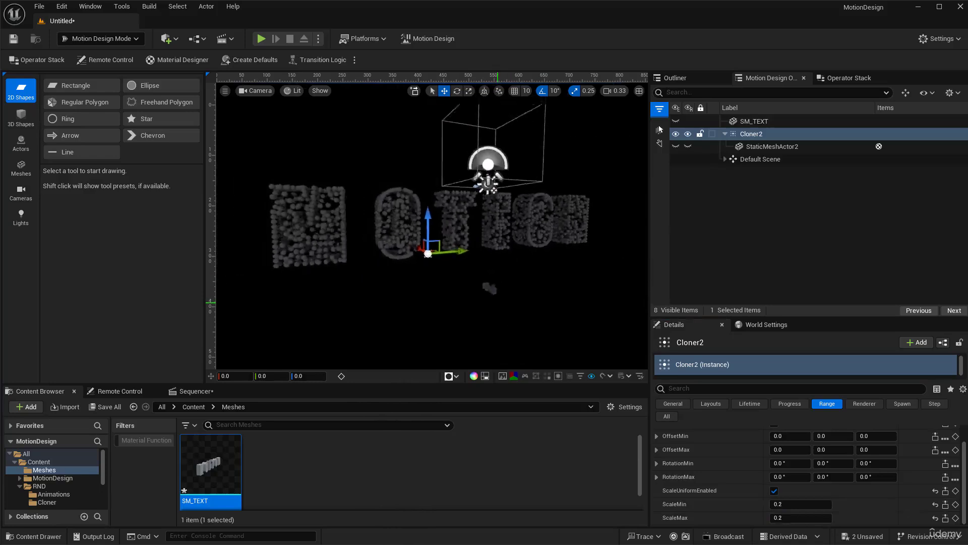
In wireframe view, select SM_TEXT, hide Cloner2, and make the SM_TEXT mesh visible.
{"action": "left_click", "coordinate": [471, 277]}
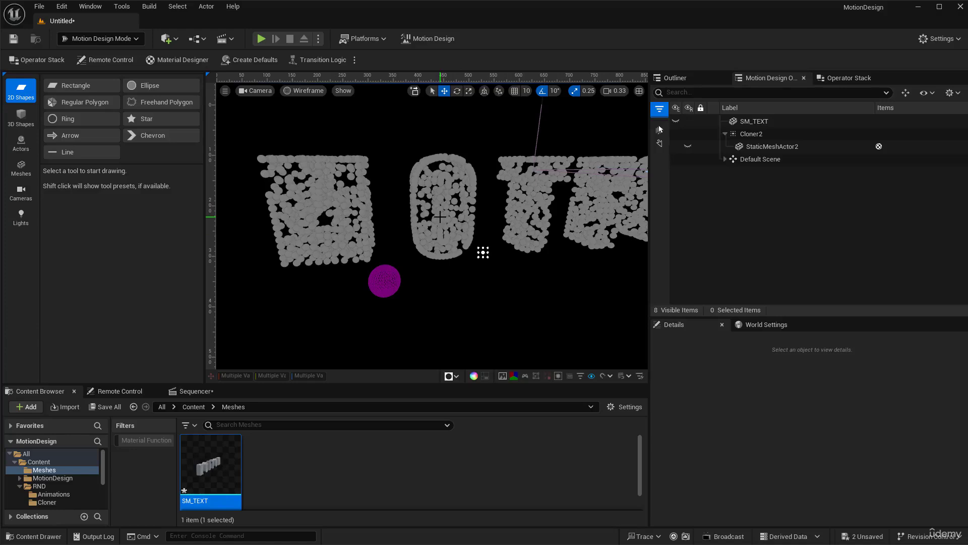
{"action": "left_click", "coordinate": [759, 123]}
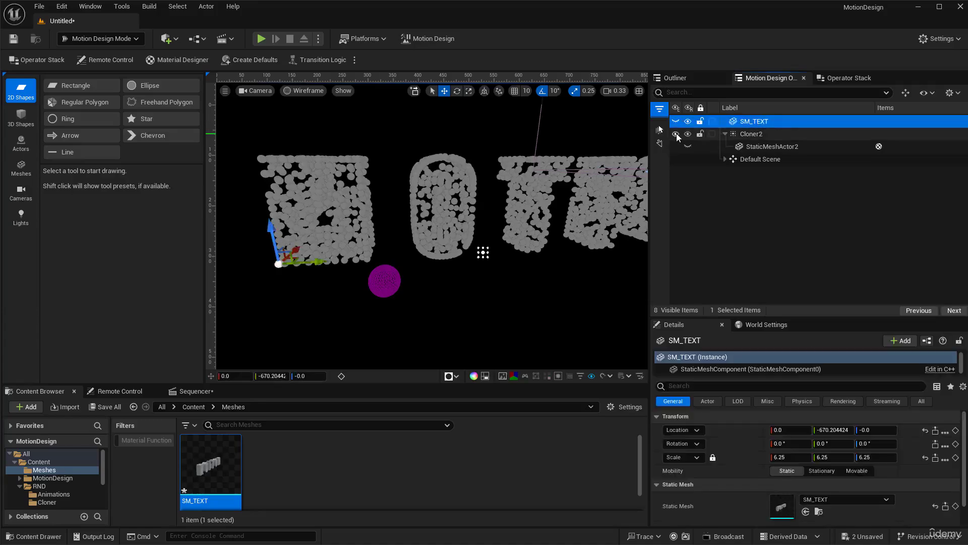
{"action": "left_click", "coordinate": [675, 133]}
{"action": "left_click", "coordinate": [676, 122]}
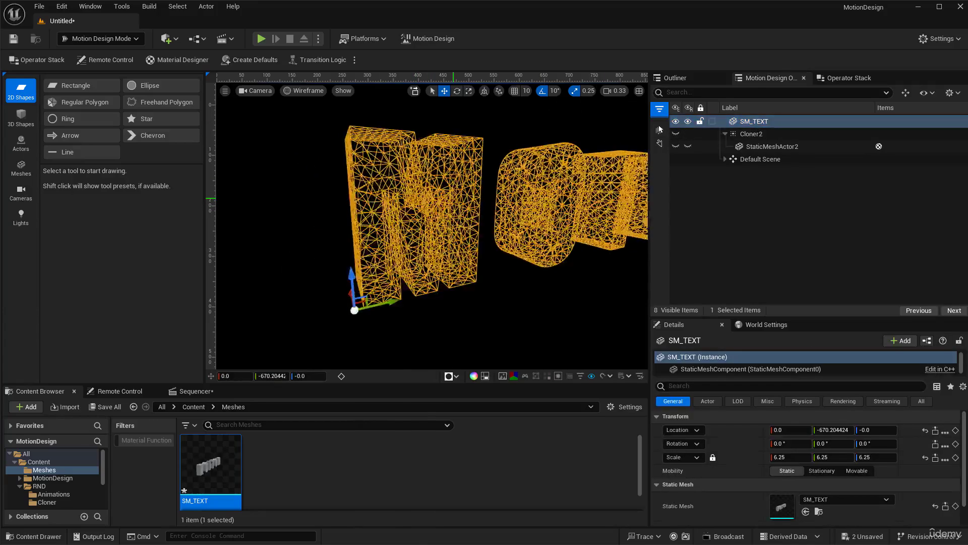
In Modeling mode, remesh SM_TEXT with a target triangle count of 18347 and accept the result.
{"action": "left_click", "coordinate": [100, 38]}
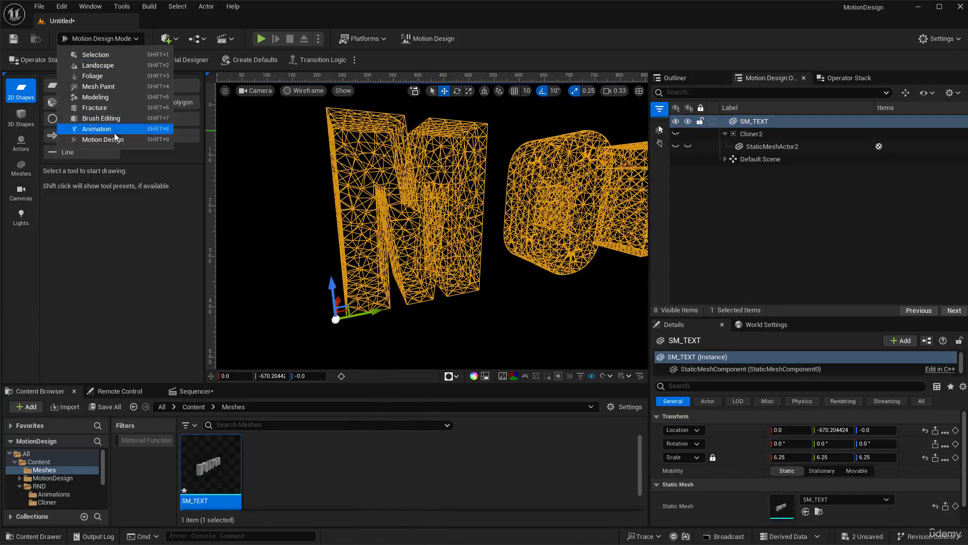
{"action": "left_click", "coordinate": [107, 98]}
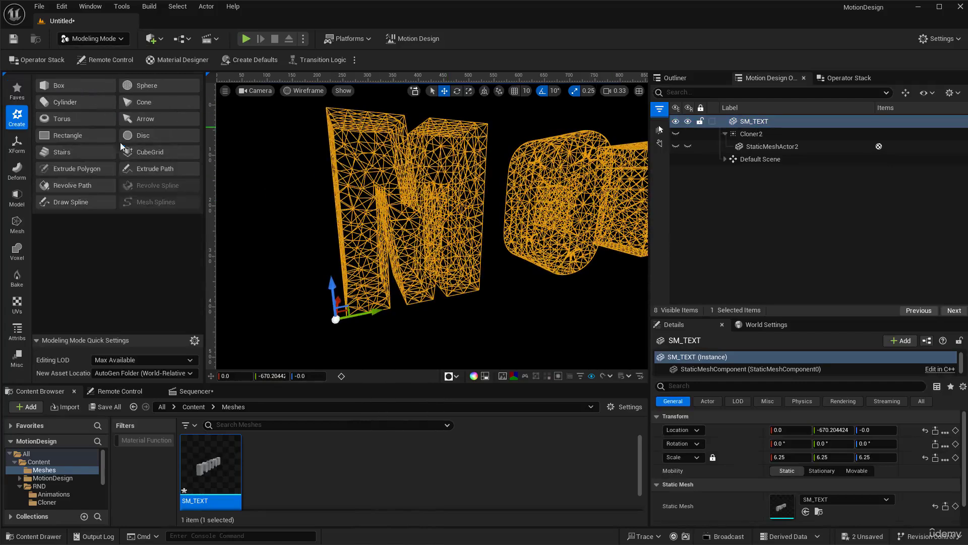
{"action": "left_click", "coordinate": [17, 223]}
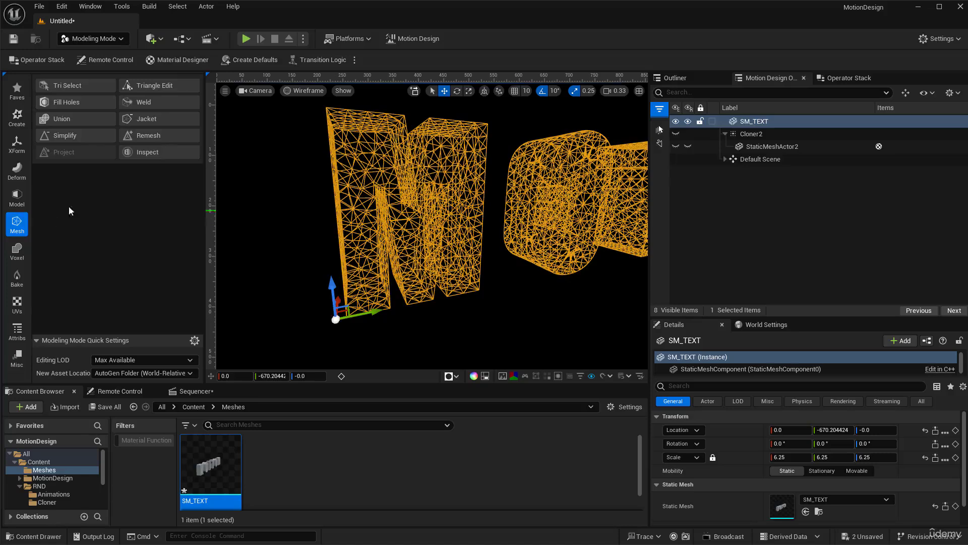
{"action": "left_click", "coordinate": [159, 135]}
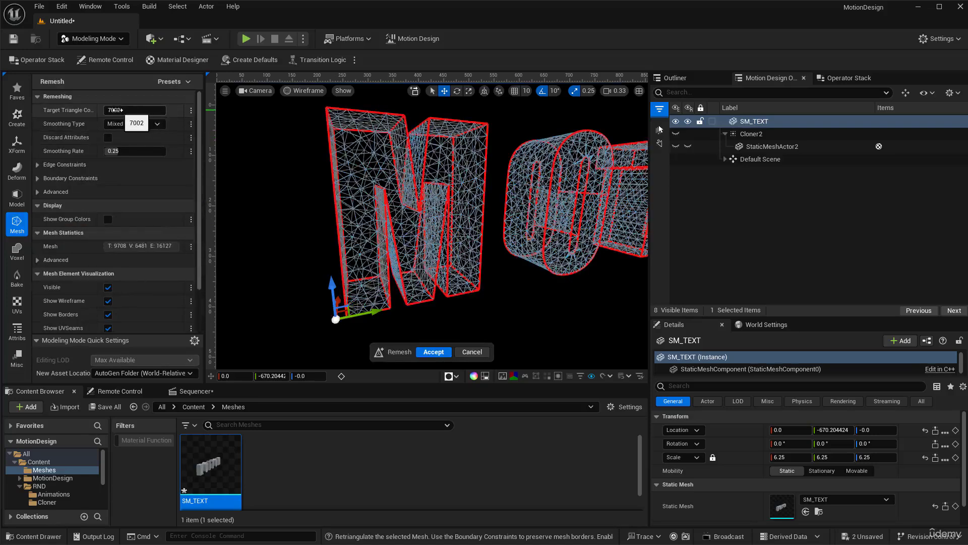
{"action": "left_click_drag", "start_coordinate": [126, 110], "coordinate": [376, 180]}
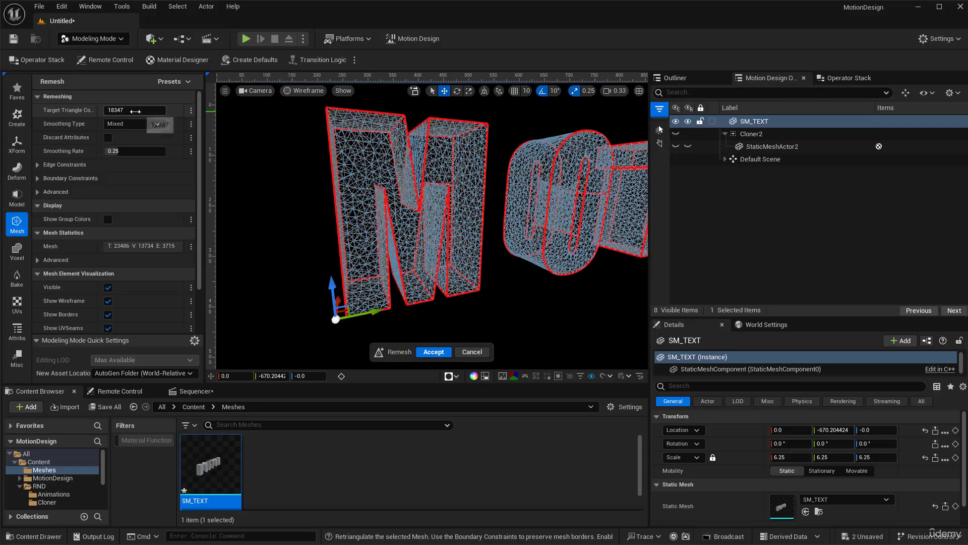
{"action": "left_click", "coordinate": [434, 352]}
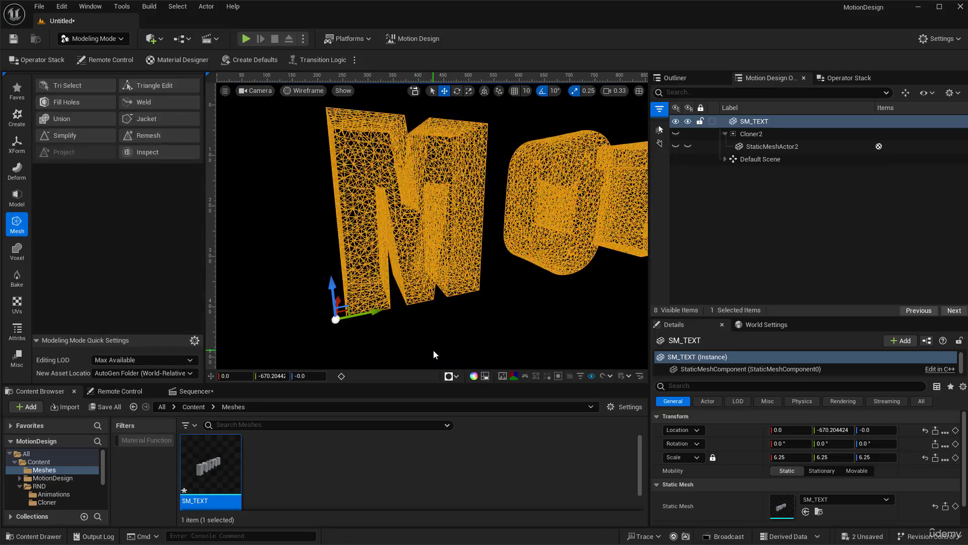
Show Cloner2 again over the remeshed SM_TEXT and clear the selection.
{"action": "left_click", "coordinate": [676, 134]}
{"action": "left_click", "coordinate": [575, 310]}
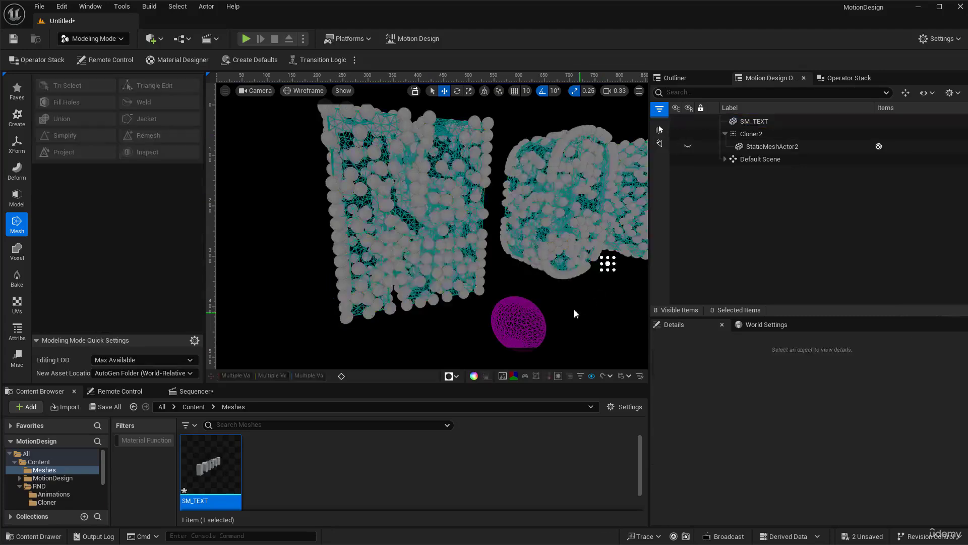
{"action": "right_click_drag", "start_coordinate": [518, 261], "coordinate": [523, 261]}
{"action": "right_click_drag", "start_coordinate": [597, 262], "coordinate": [549, 255]}
Set Cloner2's clone count to 6000.
{"action": "left_click", "coordinate": [751, 134]}
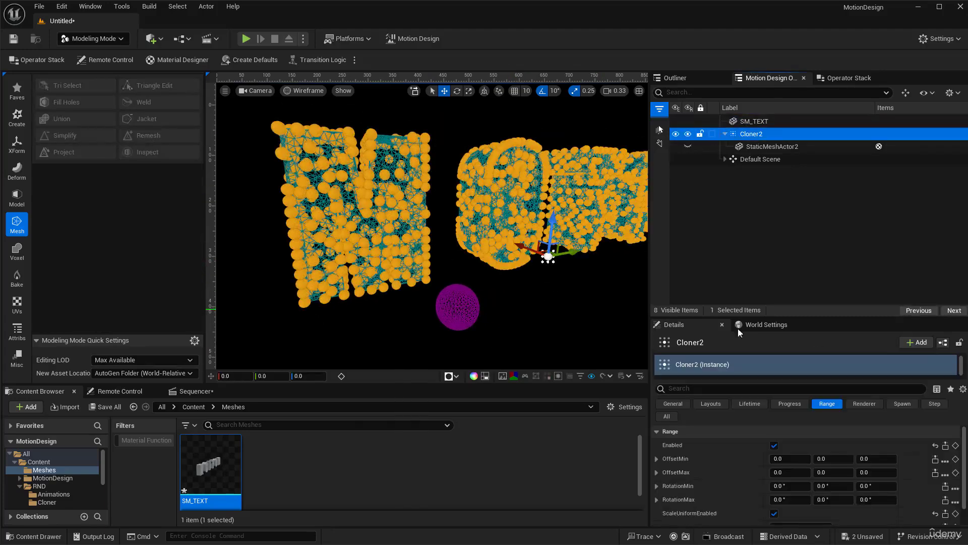
{"action": "left_click", "coordinate": [710, 404]}
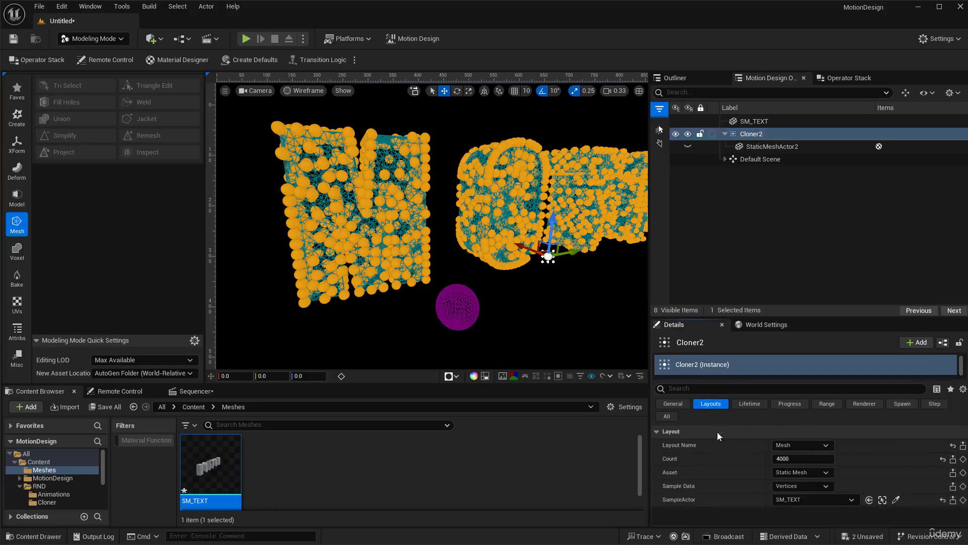
{"action": "left_click", "coordinate": [789, 459]}
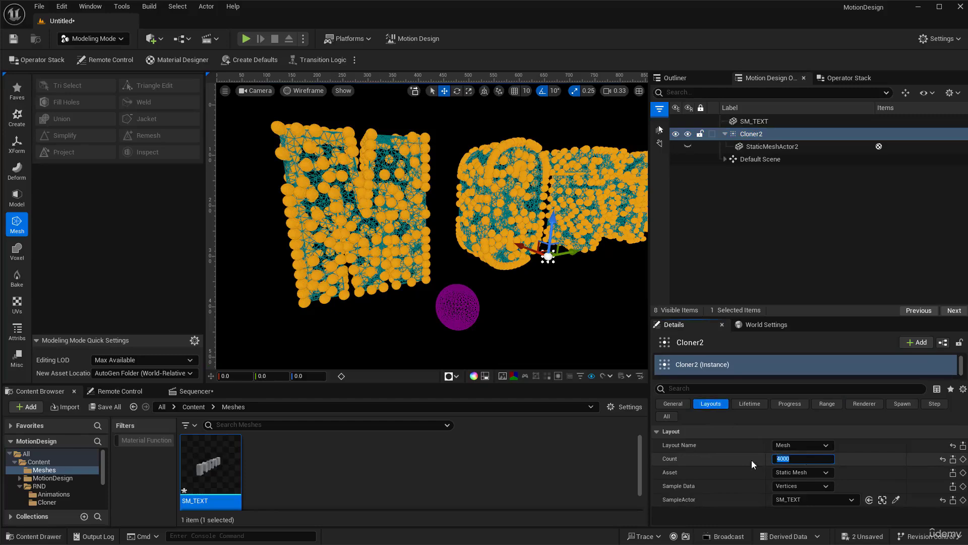
{"action": "type", "text": "6000"}
{"action": "key", "text": "Return"}
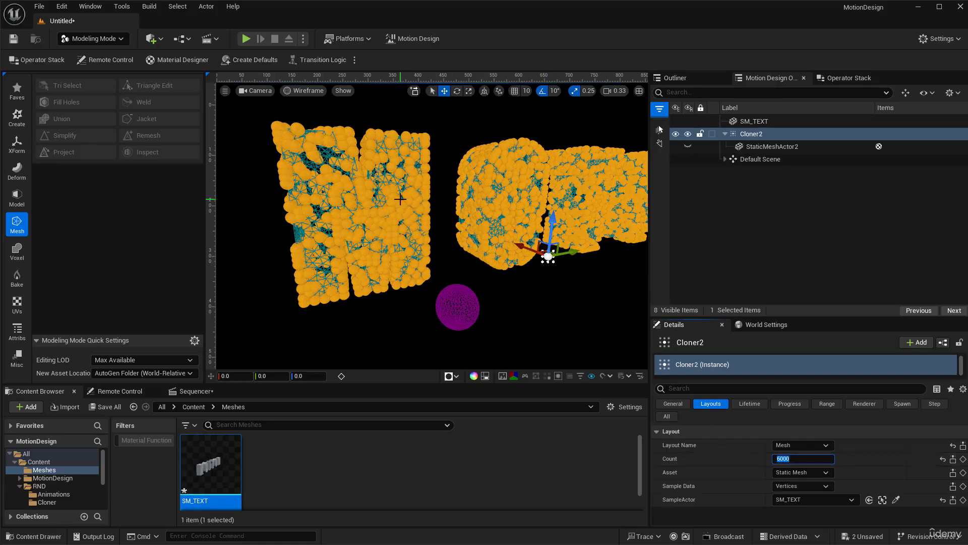
Hide SM_TEXT so only the sphere clones are shown, and switch the viewport back to Lit shading.
{"action": "left_click", "coordinate": [522, 327]}
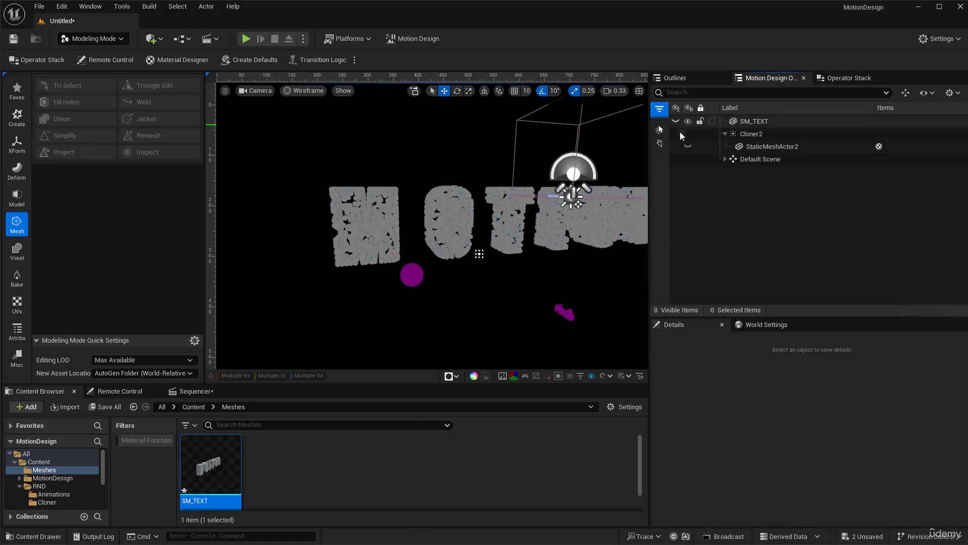
{"action": "left_click", "coordinate": [705, 138]}
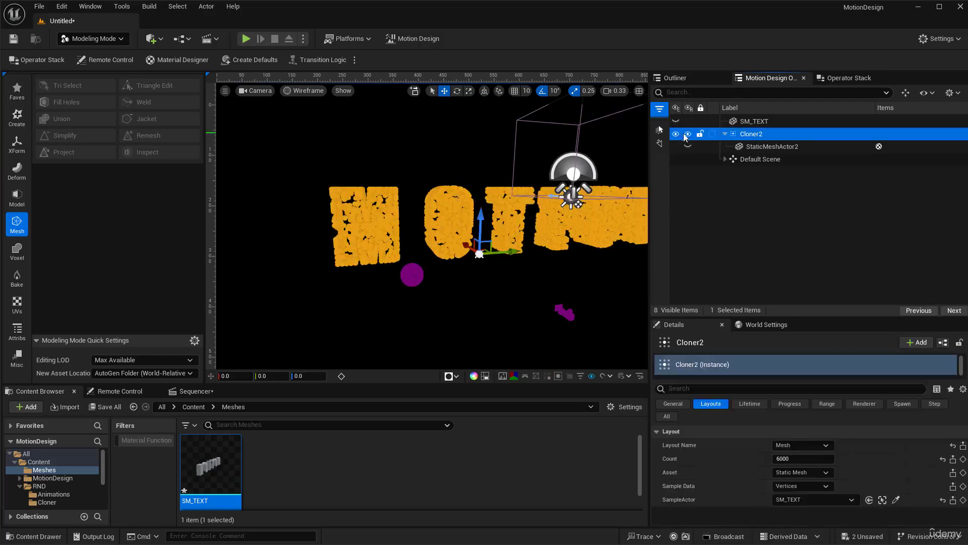
{"action": "left_click", "coordinate": [753, 122]}
{"action": "left_click", "coordinate": [578, 287]}
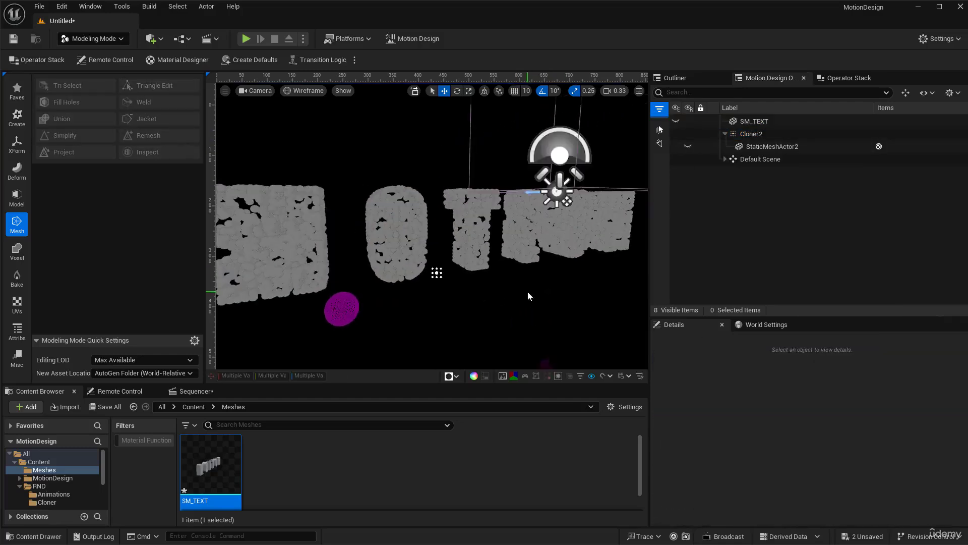
{"action": "left_click", "coordinate": [302, 91]}
{"action": "left_click", "coordinate": [305, 117]}
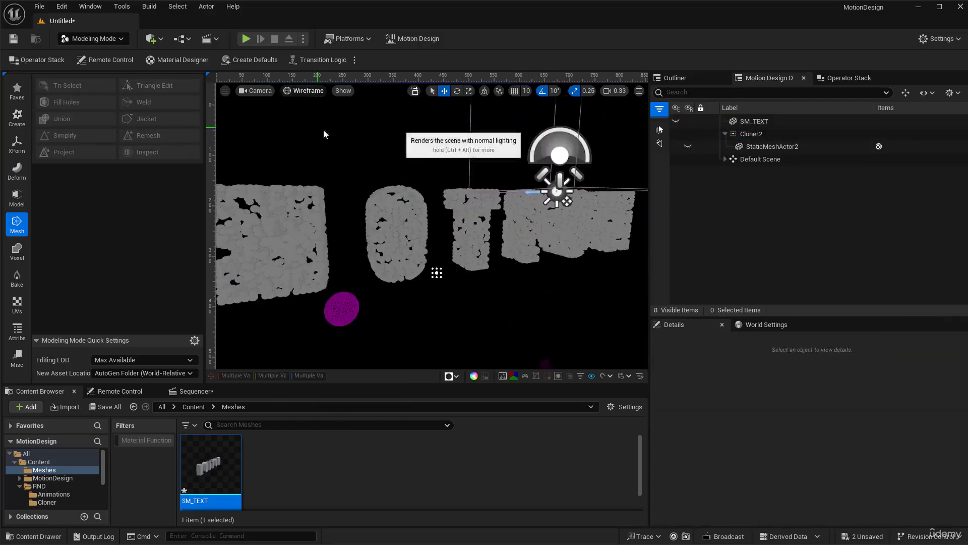